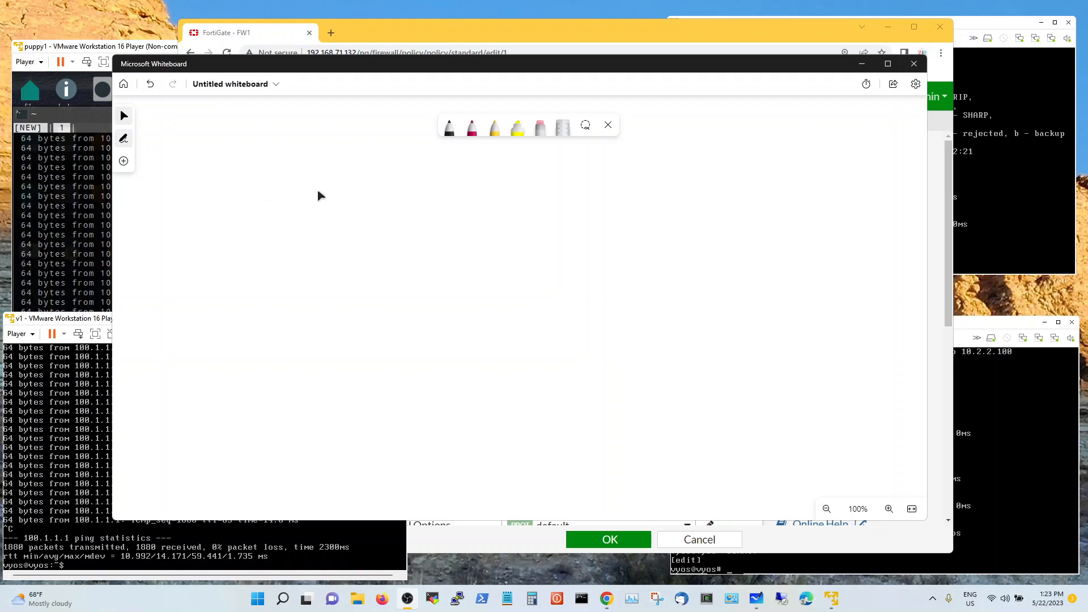
# Step: Write "FG FW LB" with the black pen near the whiteboard's centre, enclose it in a box and add port label P1 above
pyautogui.click(451, 136)
pyautogui.click(450, 136)
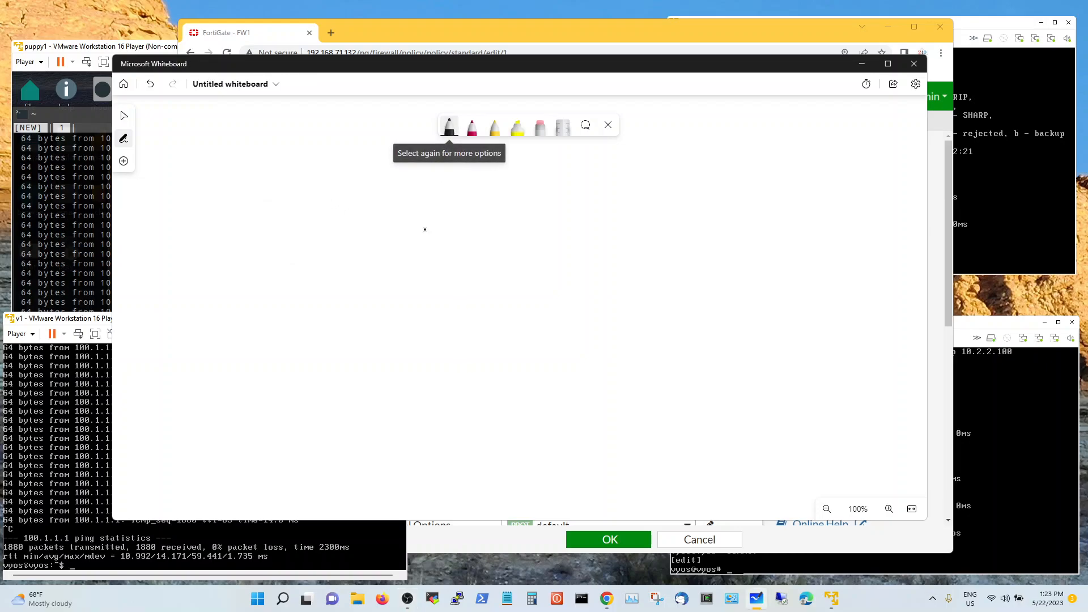
pyautogui.moveTo(415, 313)
pyautogui.mouseDown()
pyautogui.moveTo(426, 292)
pyautogui.moveTo(455, 310)
pyautogui.moveTo(467, 293)
pyautogui.moveTo(482, 305)
pyautogui.mouseUp()
pyautogui.moveTo(434, 334); pyautogui.dragTo(463, 333)
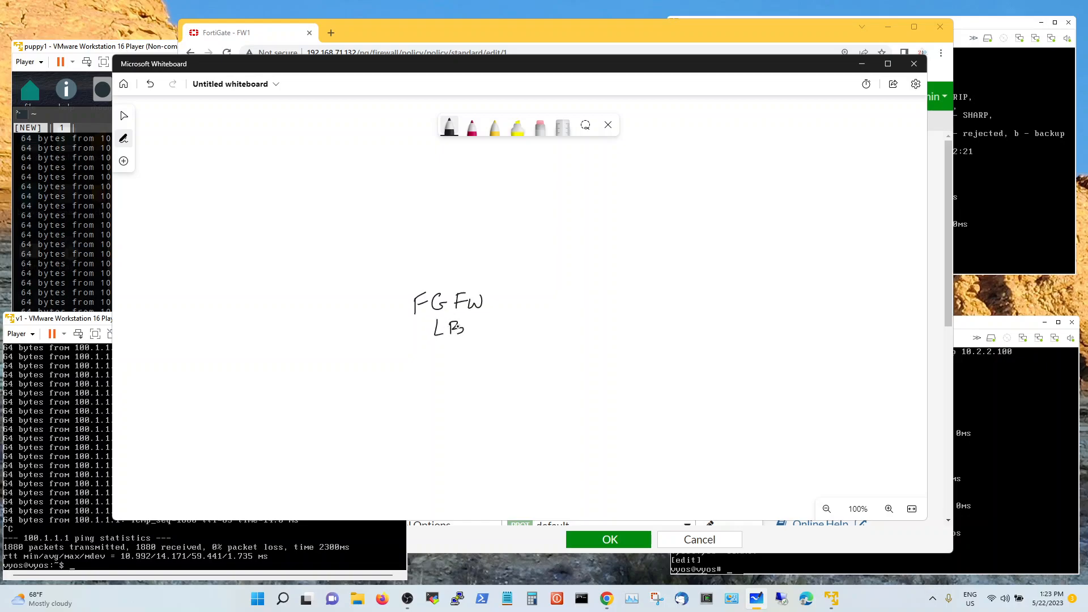
pyautogui.moveTo(449, 277)
pyautogui.mouseDown()
pyautogui.moveTo(409, 308)
pyautogui.moveTo(426, 343)
pyautogui.moveTo(466, 340)
pyautogui.mouseUp()
pyautogui.moveTo(445, 277)
pyautogui.mouseDown()
pyautogui.moveTo(491, 311)
pyautogui.moveTo(490, 331)
pyautogui.moveTo(468, 338)
pyautogui.moveTo(482, 334)
pyautogui.mouseUp()
# Step: Draw a laptop above the firewall box, connect it toward P1 and label the link "Vne1 192", checking FortiGate's address in the browser
pyautogui.moveTo(443, 280)
pyautogui.mouseDown()
pyautogui.moveTo(453, 214)
pyautogui.moveTo(439, 201)
pyautogui.moveTo(468, 208)
pyautogui.moveTo(477, 194)
pyautogui.moveTo(470, 208)
pyautogui.moveTo(448, 173)
pyautogui.moveTo(478, 174)
pyautogui.moveTo(477, 193)
pyautogui.mouseUp()
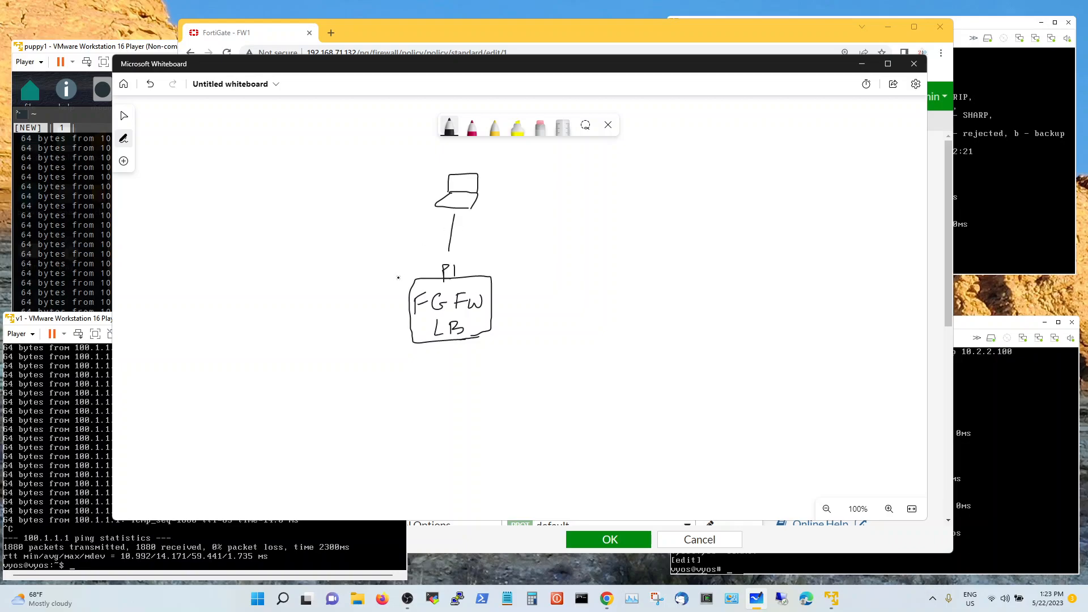
pyautogui.moveTo(458, 226)
pyautogui.mouseDown()
pyautogui.moveTo(490, 217)
pyautogui.moveTo(500, 228)
pyautogui.moveTo(547, 209)
pyautogui.mouseUp()
pyautogui.click(385, 32)
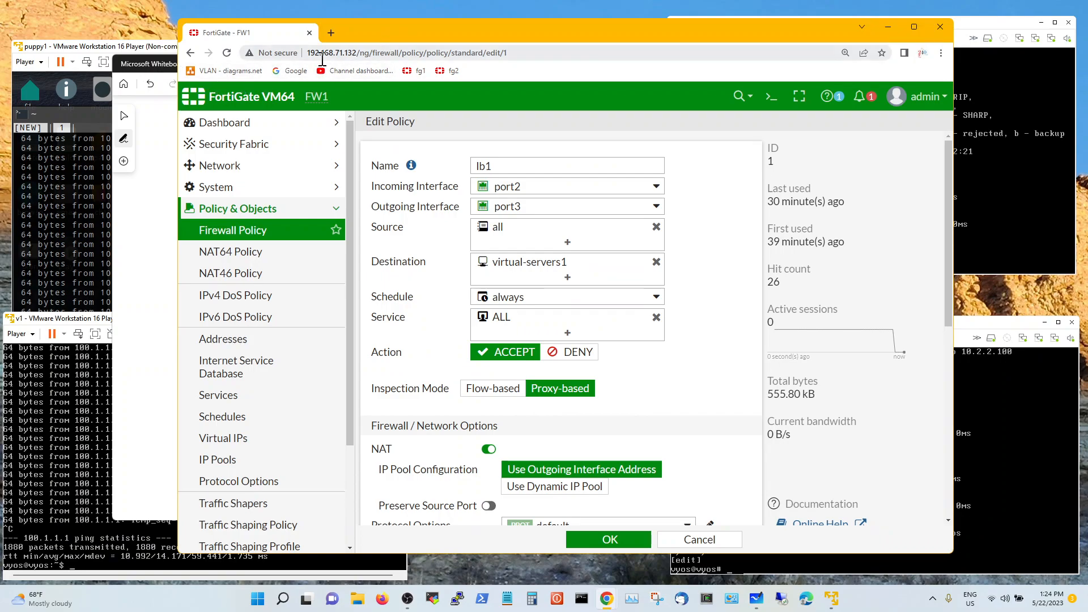
pyautogui.click(160, 64)
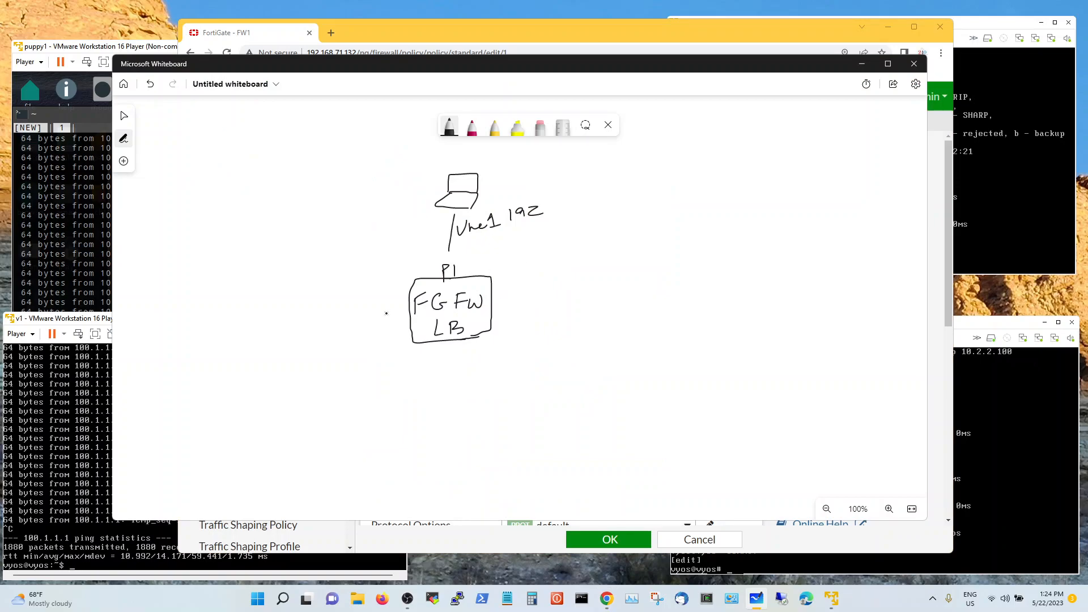
# Step: Add port P2 left of the firewall box and draw a switch linked to it with branches to Puppy Linux and v1
pyautogui.moveTo(369, 309); pyautogui.dragTo(370, 319)
pyautogui.moveTo(383, 315); pyautogui.dragTo(389, 320)
pyautogui.moveTo(262, 327); pyautogui.dragTo(353, 315)
pyautogui.moveTo(242, 313)
pyautogui.mouseDown()
pyautogui.moveTo(281, 343)
pyautogui.moveTo(152, 322)
pyautogui.moveTo(160, 312)
pyautogui.moveTo(177, 318)
pyautogui.mouseUp()
pyautogui.click(175, 315)
pyautogui.moveTo(175, 301)
pyautogui.mouseDown()
pyautogui.moveTo(186, 317)
pyautogui.moveTo(214, 291)
pyautogui.mouseUp()
pyautogui.moveTo(236, 357); pyautogui.dragTo(270, 343)
pyautogui.moveTo(209, 375); pyautogui.dragTo(227, 385)
# Step: Label the P2 network 10.1.1.x and mark host addresses .111 for Puppy Linux, .1 for v1 and .100 for P2
pyautogui.moveTo(273, 359); pyautogui.dragTo(274, 372)
pyautogui.moveTo(285, 361); pyautogui.dragTo(331, 369)
pyautogui.click(291, 366)
pyautogui.click(298, 362)
pyautogui.click(298, 371)
pyautogui.click(309, 368)
pyautogui.click(318, 368)
pyautogui.click(334, 367)
pyautogui.click(205, 305)
pyautogui.moveTo(214, 297); pyautogui.dragTo(219, 304)
pyautogui.click(224, 301)
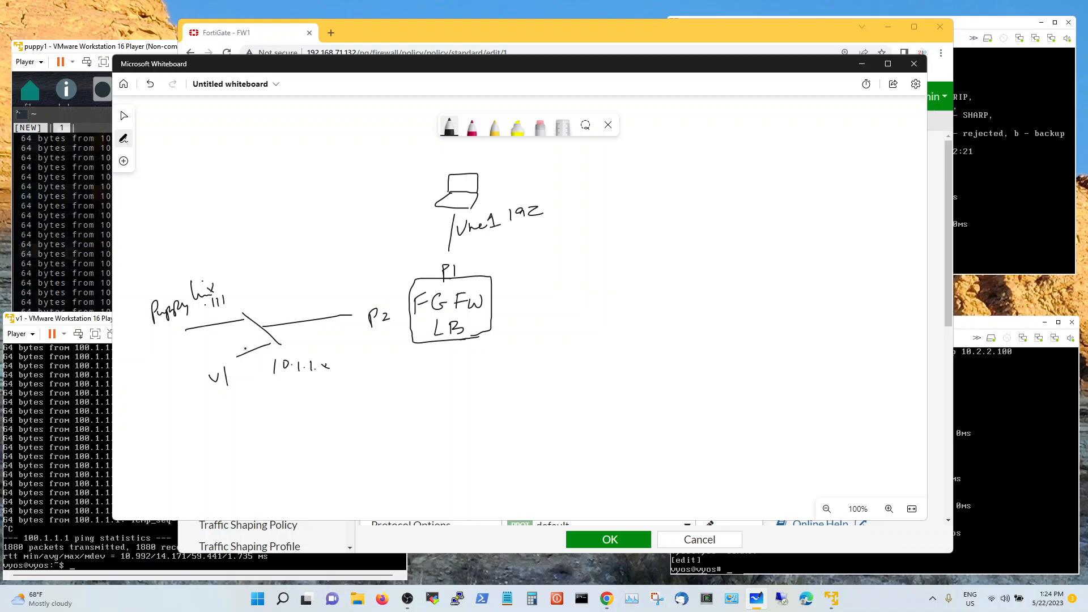
pyautogui.moveTo(243, 390); pyautogui.dragTo(245, 401)
pyautogui.moveTo(340, 299)
pyautogui.mouseDown()
pyautogui.moveTo(341, 308)
pyautogui.moveTo(354, 300)
pyautogui.mouseUp()
# Step: Add port P3 right of the firewall box and draw a switch linked to it with branches to V2 and V3
pyautogui.moveTo(503, 306)
pyautogui.mouseDown()
pyautogui.moveTo(502, 321)
pyautogui.moveTo(589, 292)
pyautogui.moveTo(642, 332)
pyautogui.mouseUp()
pyautogui.moveTo(600, 295); pyautogui.dragTo(644, 278)
pyautogui.moveTo(646, 271); pyautogui.dragTo(674, 273)
pyautogui.moveTo(652, 324); pyautogui.dragTo(684, 317)
pyautogui.moveTo(691, 307)
pyautogui.mouseDown()
pyautogui.moveTo(695, 321)
pyautogui.moveTo(701, 306)
pyautogui.moveTo(715, 308)
pyautogui.mouseUp()
pyautogui.moveTo(715, 308); pyautogui.dragTo(707, 316)
pyautogui.moveTo(707, 315); pyautogui.dragTo(704, 321)
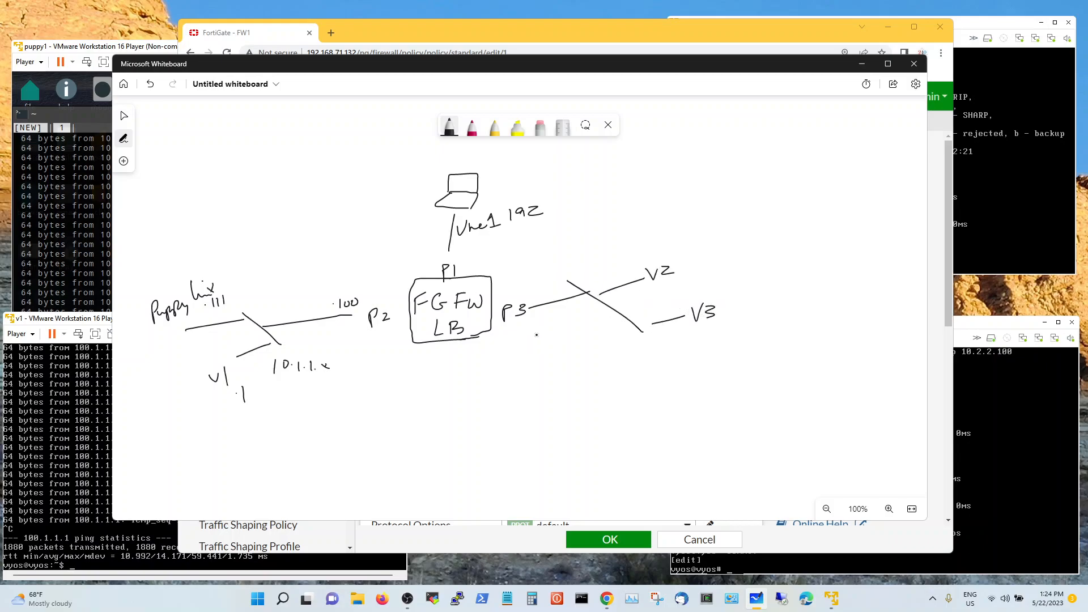
# Step: Label the P3 network 10.2.2.x and mark host addresses .100 for P3, .2 for V2 and .3 for V3
pyautogui.moveTo(563, 342); pyautogui.dragTo(565, 356)
pyautogui.moveTo(571, 345); pyautogui.dragTo(628, 354)
pyautogui.click(578, 350)
pyautogui.click(594, 351)
pyautogui.click(616, 351)
pyautogui.click(507, 327)
pyautogui.click(515, 329)
pyautogui.moveTo(511, 323); pyautogui.dragTo(527, 325)
pyautogui.moveTo(635, 261)
pyautogui.mouseDown()
pyautogui.moveTo(674, 306)
pyautogui.moveTo(667, 312)
pyautogui.mouseUp()
pyautogui.click(663, 305)
# Step: Draw a traffic arrow from the 10.1.1.x network toward the firewall and write the virtual address 100.1.1.1 at its tip
pyautogui.moveTo(308, 390); pyautogui.dragTo(371, 386)
pyautogui.moveTo(361, 380)
pyautogui.mouseDown()
pyautogui.moveTo(361, 393)
pyautogui.moveTo(384, 386)
pyautogui.mouseUp()
pyautogui.moveTo(395, 379); pyautogui.dragTo(430, 387)
pyautogui.click(407, 381)
pyautogui.click(426, 383)
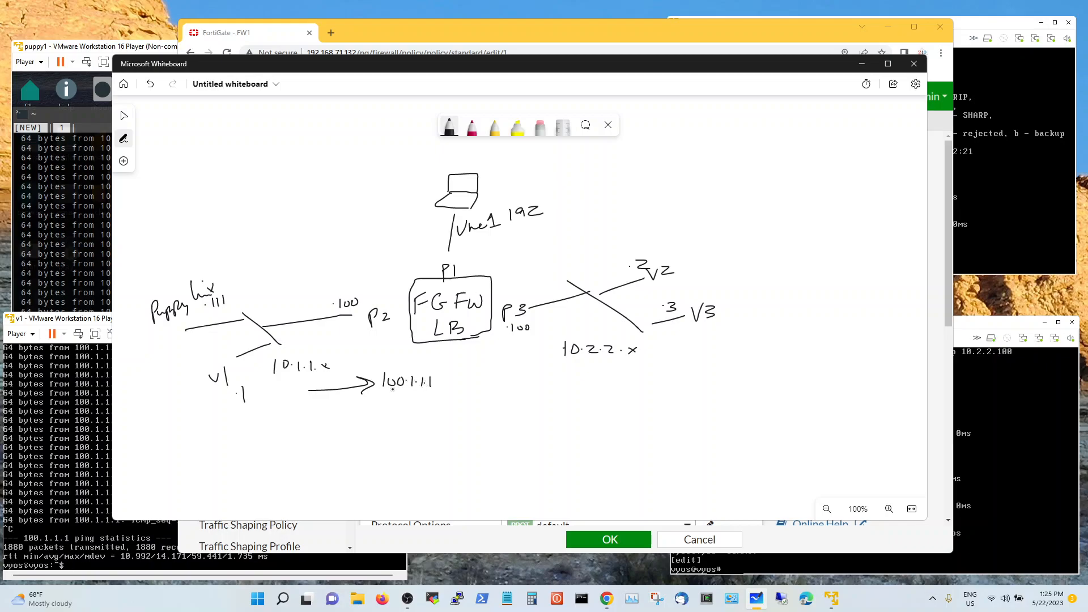
# Step: Draw two arrows fanning out from 100.1.1.1 toward the server side and label them "LB"
pyautogui.moveTo(450, 372)
pyautogui.mouseDown()
pyautogui.moveTo(535, 343)
pyautogui.moveTo(615, 390)
pyautogui.mouseUp()
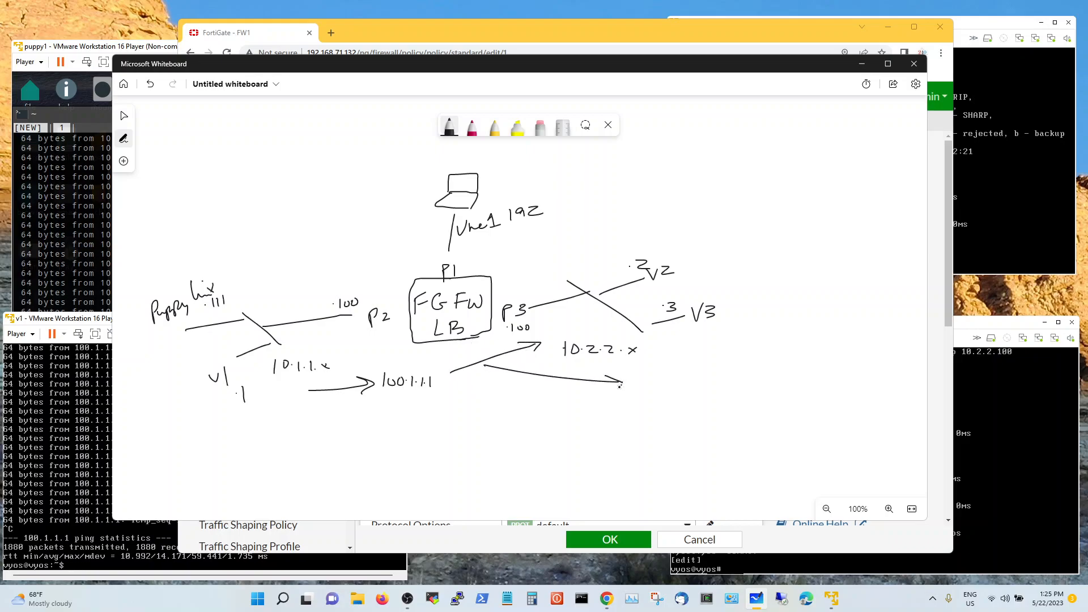
pyautogui.moveTo(503, 381); pyautogui.dragTo(518, 392)
pyautogui.moveTo(444, 373); pyautogui.dragTo(489, 371)
# Step: Draw an arrow down from the firewall box, list VIP and virtual server beneath it, and mark VIP with an X
pyautogui.moveTo(447, 334)
pyautogui.mouseDown()
pyautogui.moveTo(443, 409)
pyautogui.moveTo(451, 396)
pyautogui.moveTo(428, 428)
pyautogui.moveTo(440, 417)
pyautogui.moveTo(449, 429)
pyautogui.moveTo(485, 430)
pyautogui.mouseUp()
pyautogui.moveTo(484, 417)
pyautogui.mouseDown()
pyautogui.moveTo(443, 447)
pyautogui.moveTo(498, 440)
pyautogui.mouseUp()
pyautogui.click(448, 445)
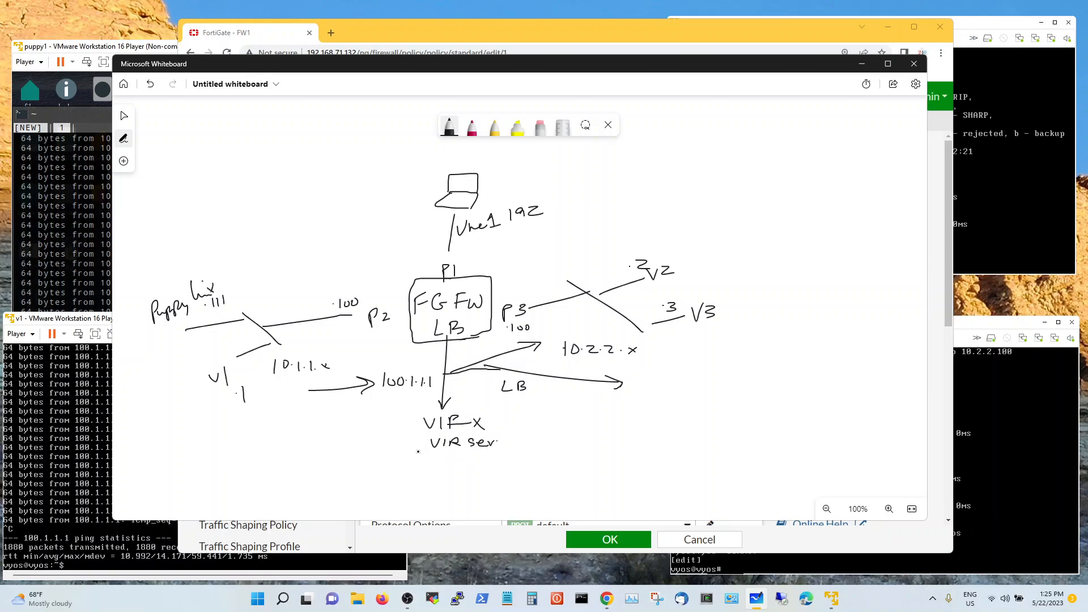
pyautogui.moveTo(403, 411)
pyautogui.mouseDown()
pyautogui.moveTo(416, 426)
pyautogui.moveTo(405, 425)
pyautogui.mouseUp()
# Step: Tick the virtual server entry, add a "Policy Proxy" line below it, and write "Flow mode" beside it crossed out
pyautogui.moveTo(403, 435)
pyautogui.mouseDown()
pyautogui.moveTo(407, 449)
pyautogui.moveTo(418, 428)
pyautogui.moveTo(418, 460)
pyautogui.moveTo(458, 466)
pyautogui.mouseUp()
pyautogui.moveTo(468, 459)
pyautogui.mouseDown()
pyautogui.moveTo(475, 474)
pyautogui.moveTo(547, 470)
pyautogui.moveTo(536, 471)
pyautogui.mouseUp()
pyautogui.click(481, 469)
pyautogui.moveTo(548, 460)
pyautogui.mouseDown()
pyautogui.moveTo(555, 474)
pyautogui.moveTo(592, 470)
pyautogui.moveTo(604, 452)
pyautogui.mouseUp()
pyautogui.moveTo(593, 461)
pyautogui.mouseDown()
pyautogui.moveTo(606, 469)
pyautogui.moveTo(637, 458)
pyautogui.moveTo(640, 471)
pyautogui.moveTo(657, 470)
pyautogui.moveTo(615, 474)
pyautogui.mouseUp()
pyautogui.click(626, 466)
pyautogui.moveTo(620, 454)
pyautogui.mouseDown()
pyautogui.moveTo(643, 486)
pyautogui.moveTo(667, 469)
pyautogui.mouseUp()
pyautogui.click(664, 466)
pyautogui.moveTo(679, 453)
pyautogui.mouseDown()
pyautogui.moveTo(680, 471)
pyautogui.moveTo(692, 471)
pyautogui.mouseUp()
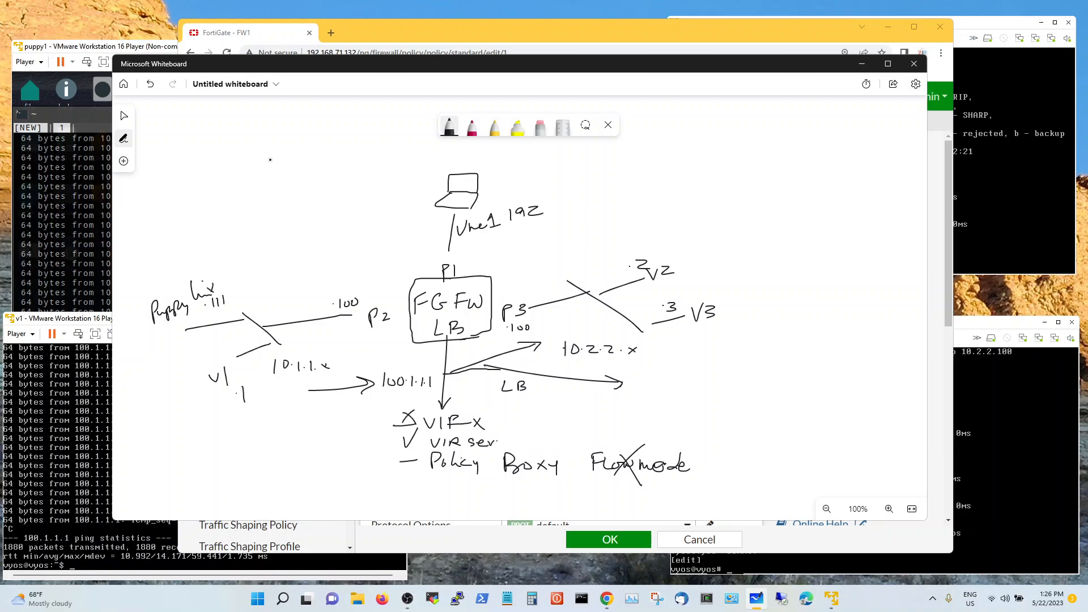
# Step: Switch to the FortiGate browser window and examine the IP addresses of the network interfaces
pyautogui.click(243, 34)
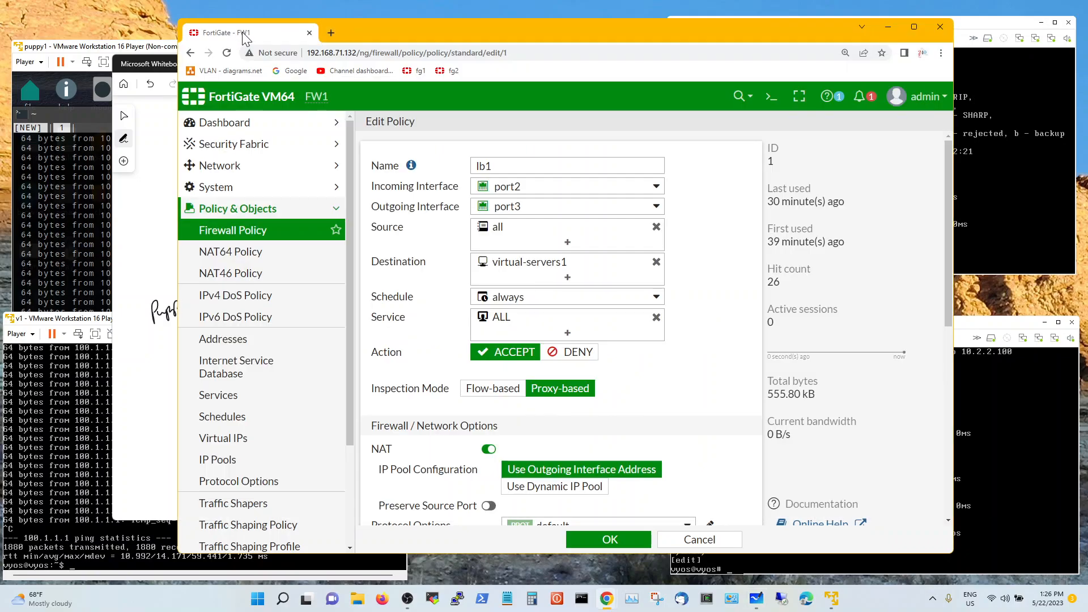
pyautogui.click(256, 176)
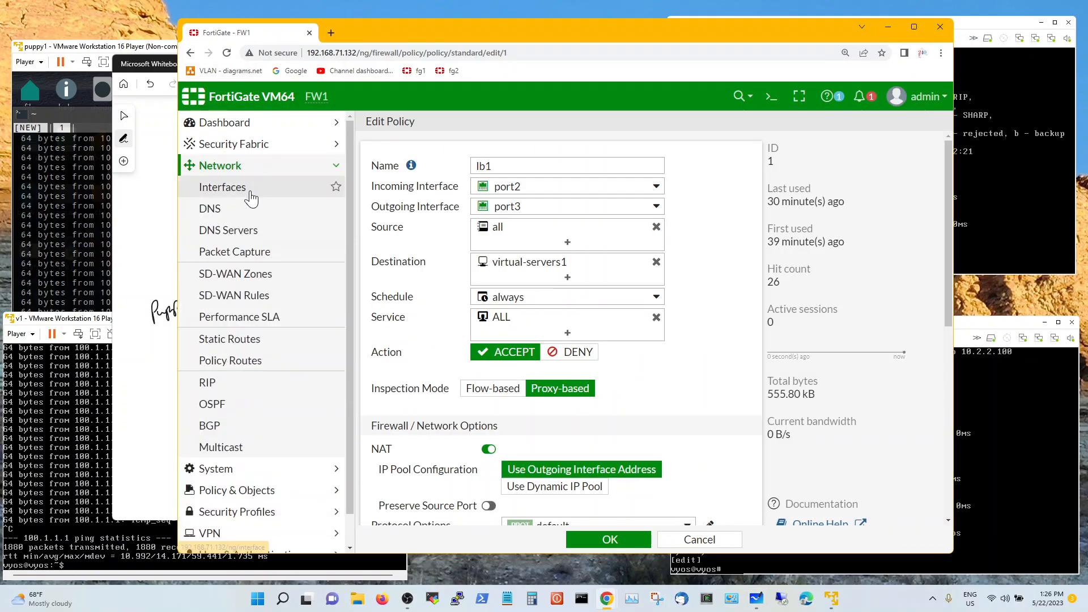
pyautogui.click(255, 187)
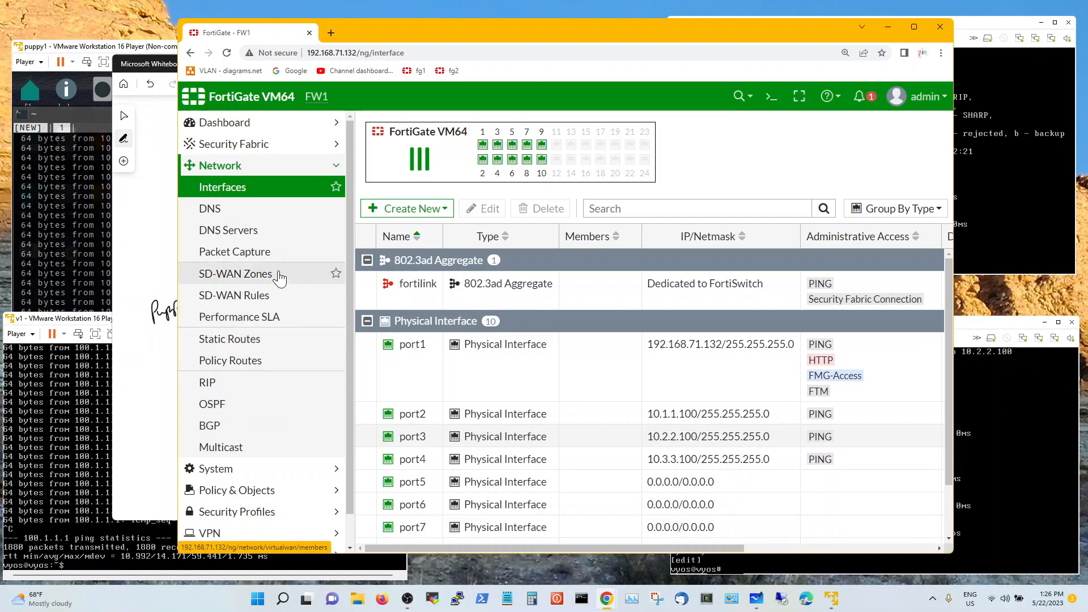
# Step: Check the Load Balance setting among the system's Feature Visibility options
pyautogui.click(261, 470)
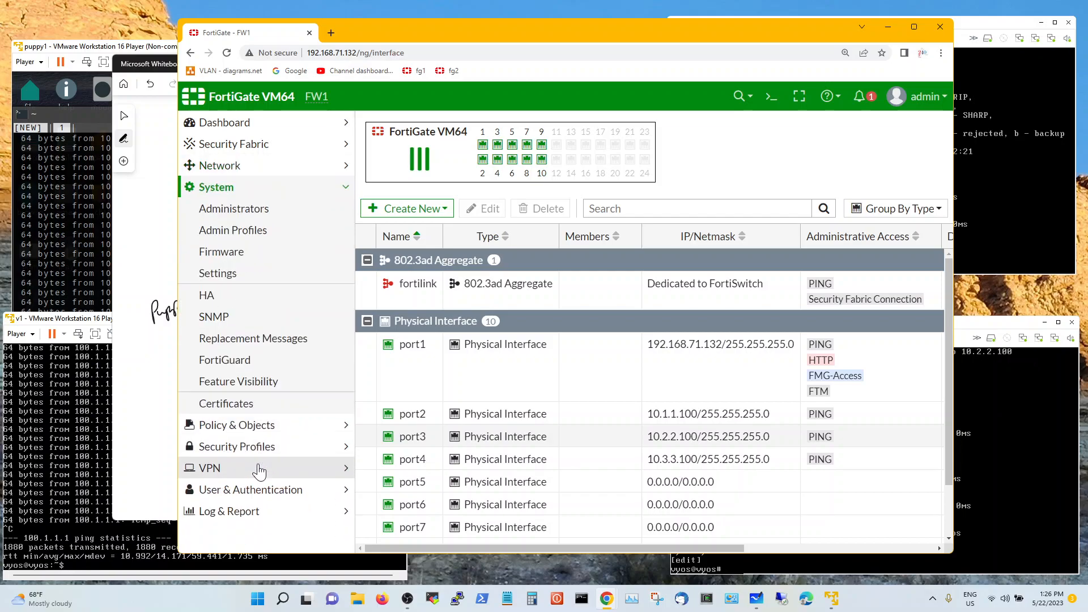
pyautogui.click(266, 383)
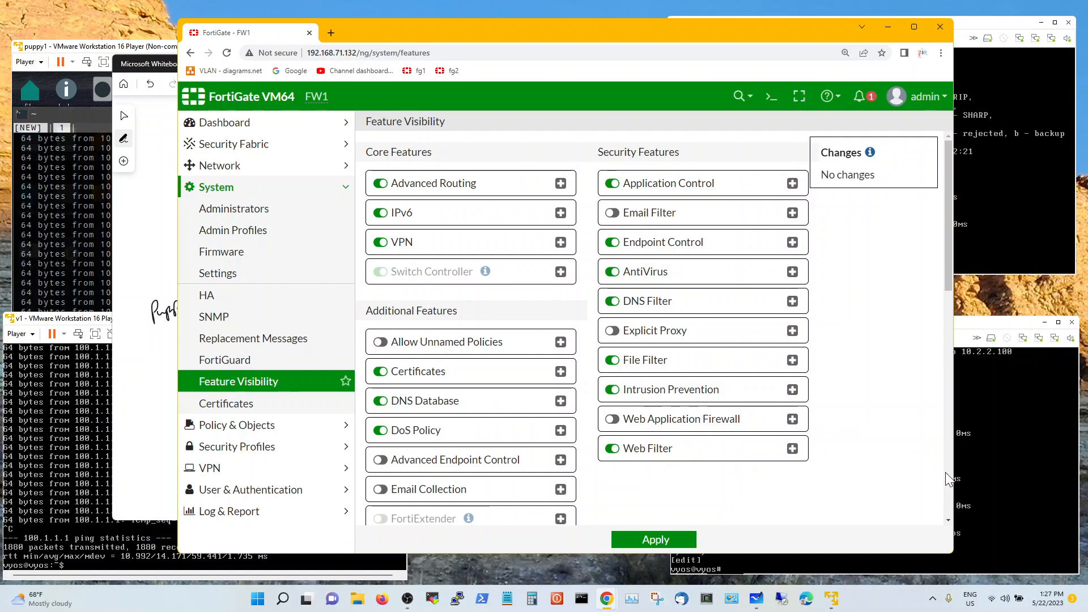
pyautogui.scroll(-5, 947, 473)
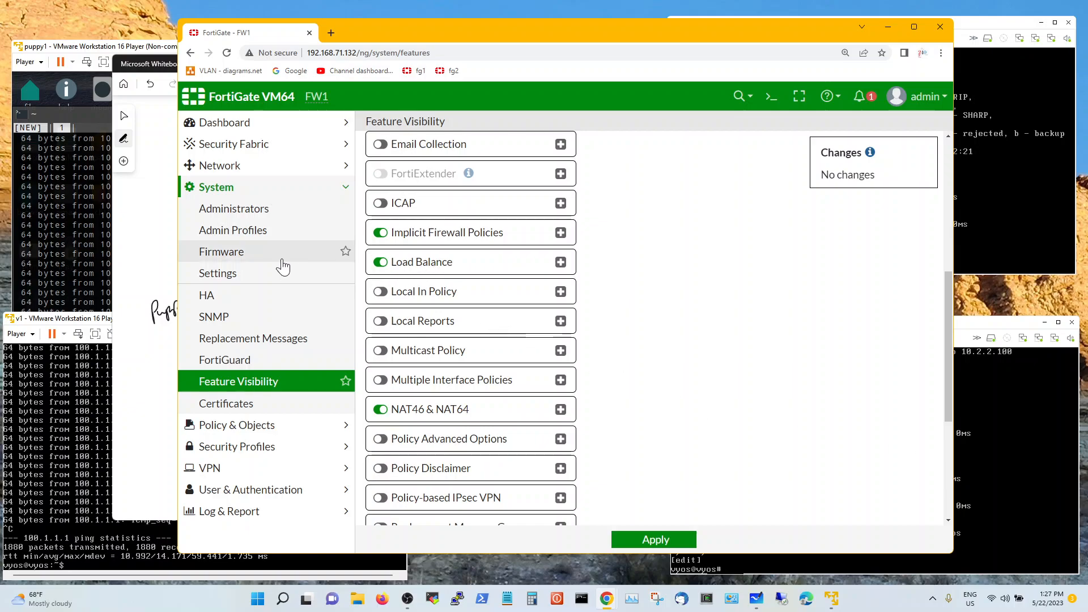
# Step: Open the virtual server virtual-servers1, examine its network settings and real servers, and close it without changes
pyautogui.click(263, 430)
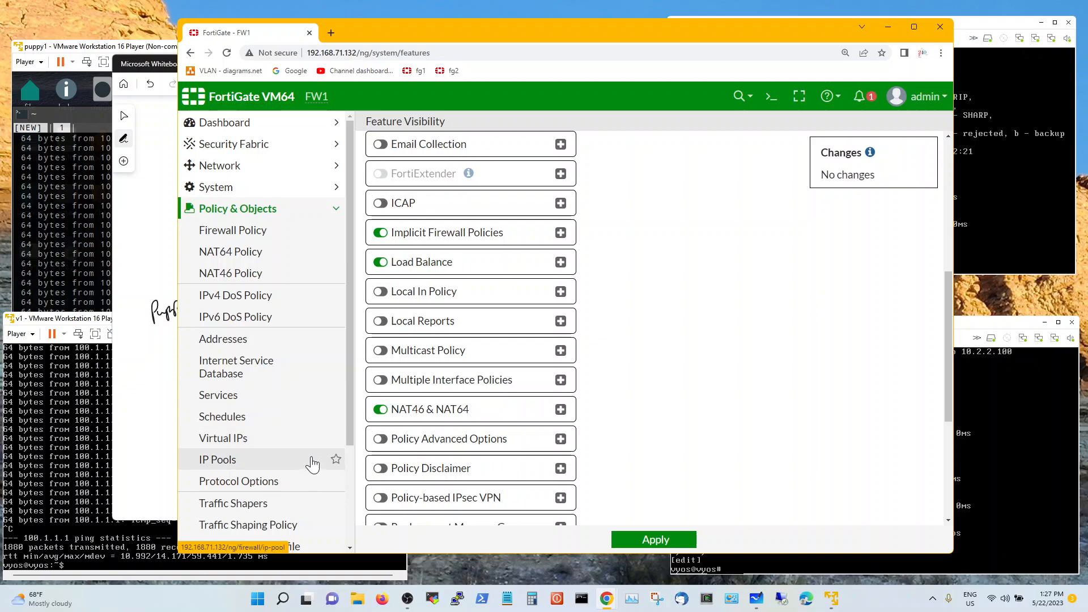
pyautogui.scroll(-3, 349, 484)
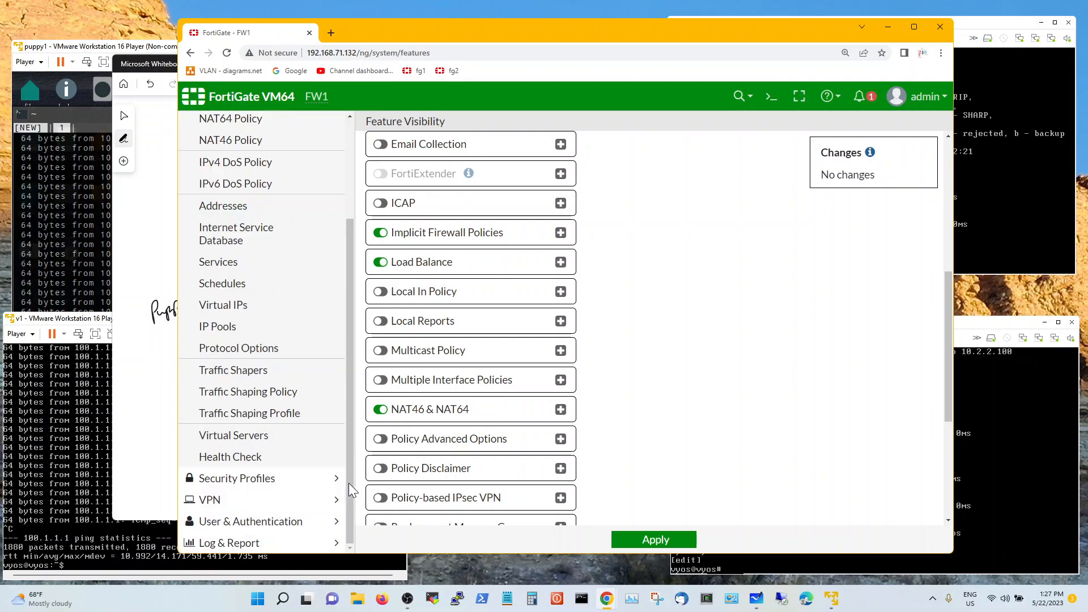
pyautogui.click(262, 436)
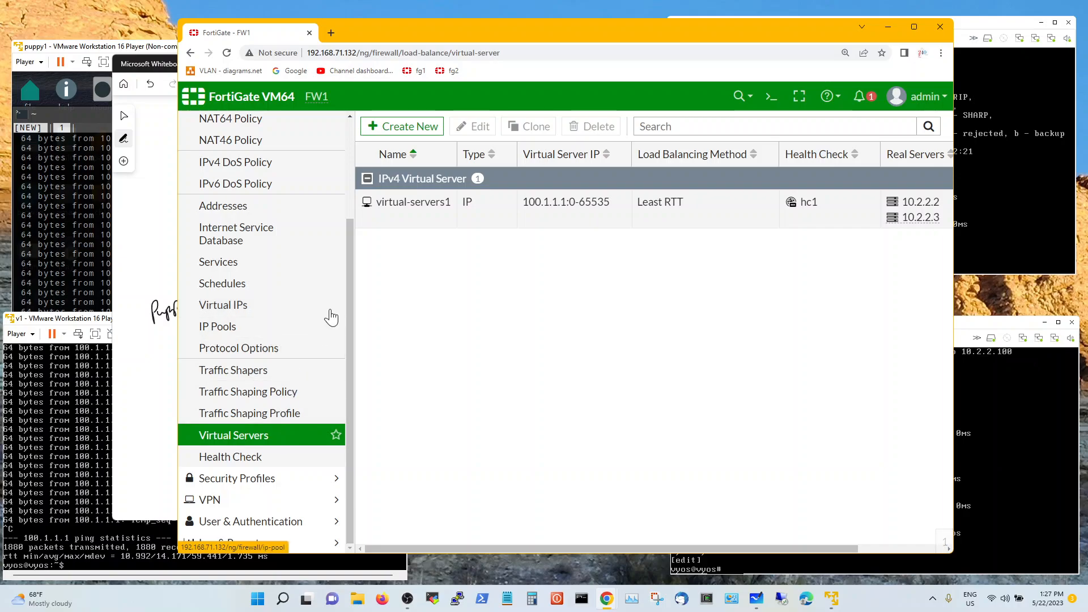
pyautogui.doubleClick(412, 222)
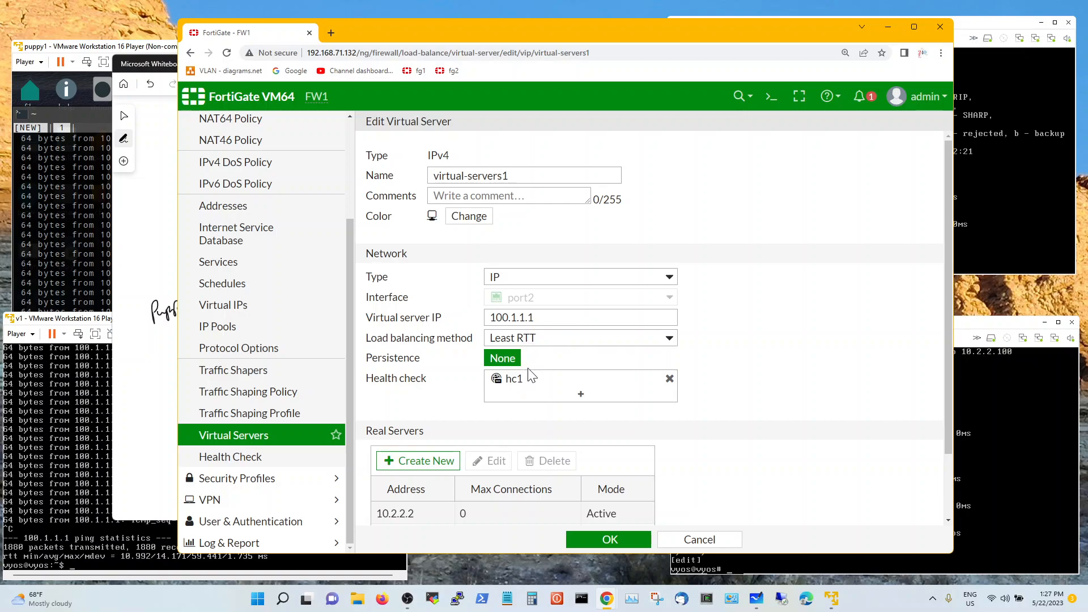
pyautogui.moveTo(946, 354); pyautogui.dragTo(941, 388)
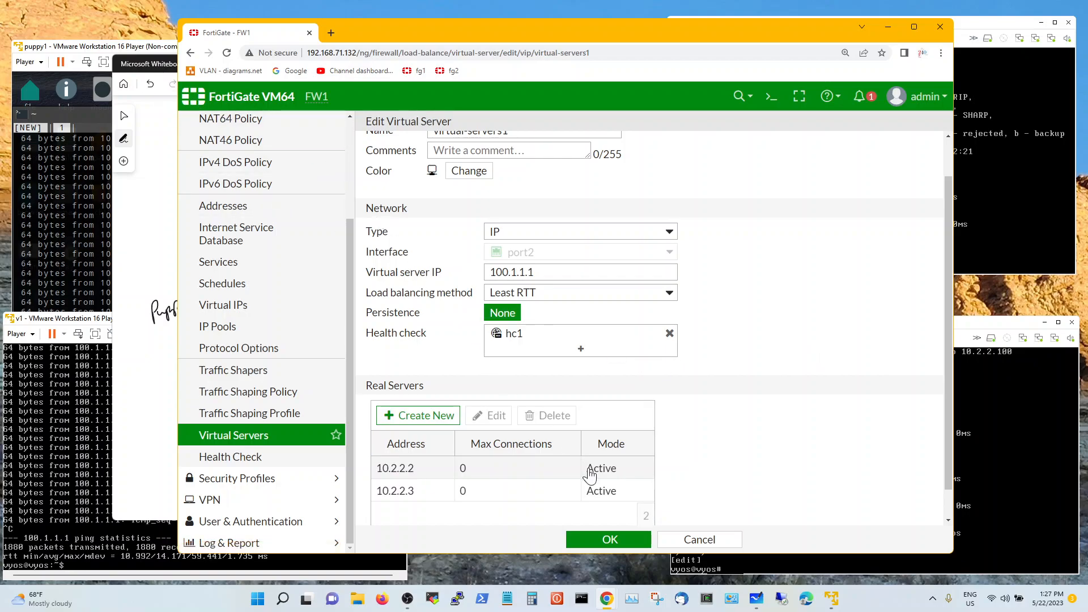
pyautogui.click(615, 545)
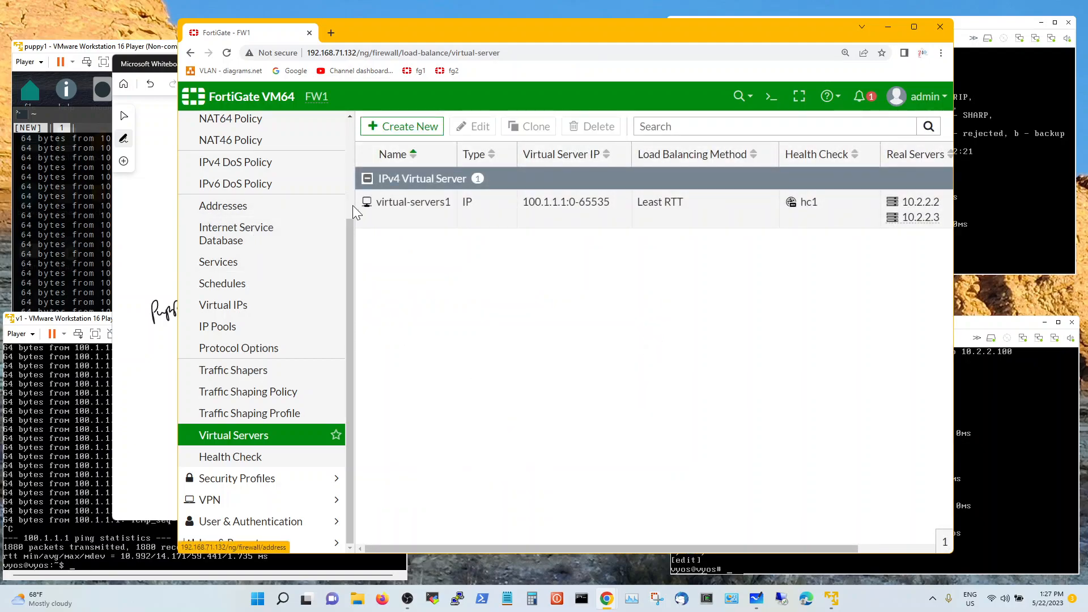
# Step: Open the firewall policy lb1 and examine its incoming and outgoing interfaces, source and destination
pyautogui.scroll(3, 348, 199)
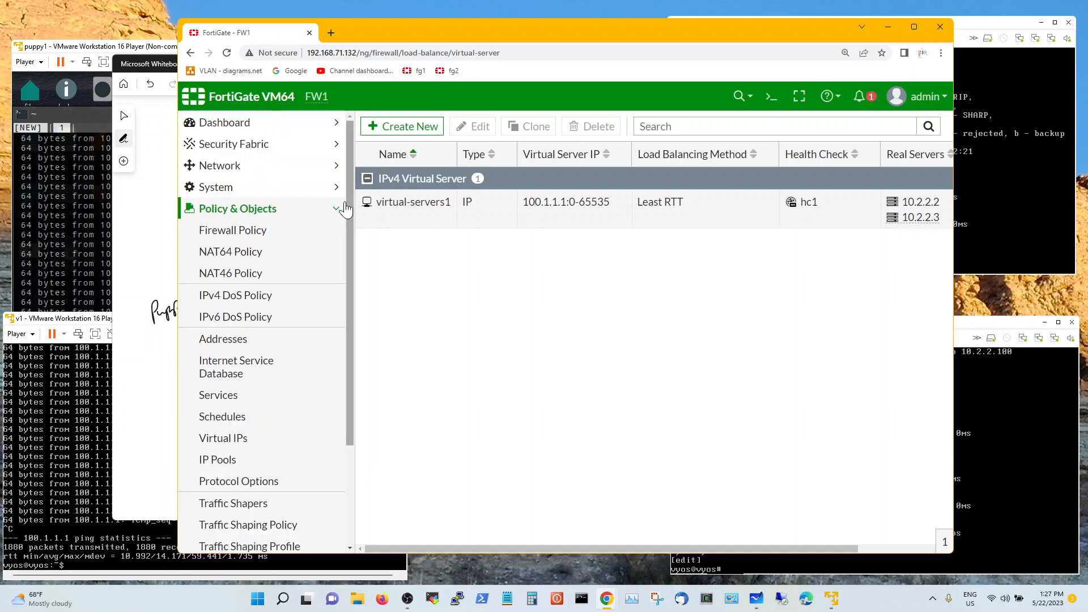
pyautogui.click(268, 235)
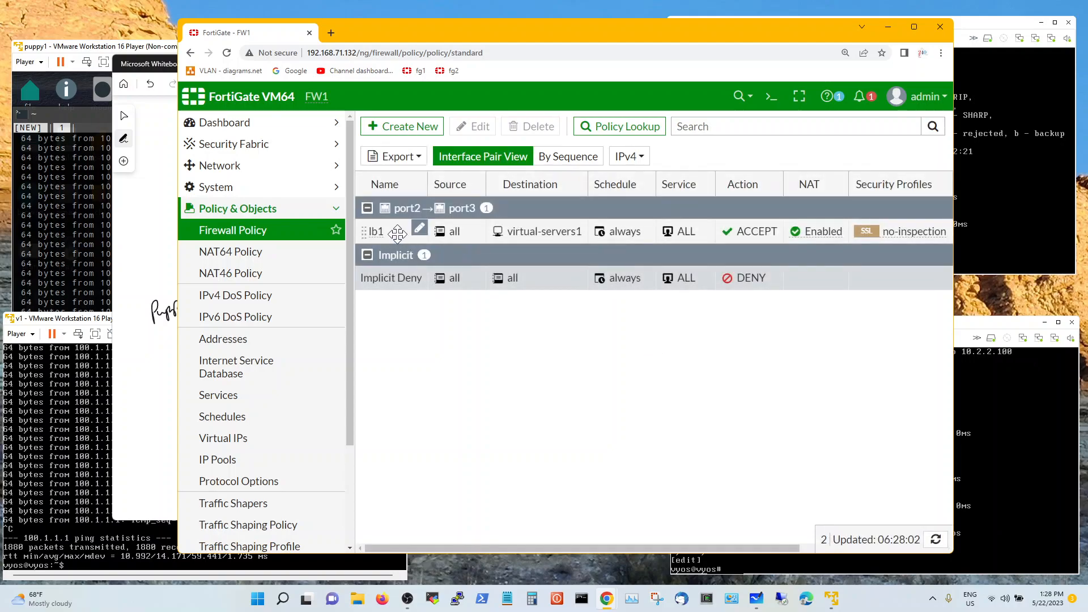
pyautogui.doubleClick(397, 232)
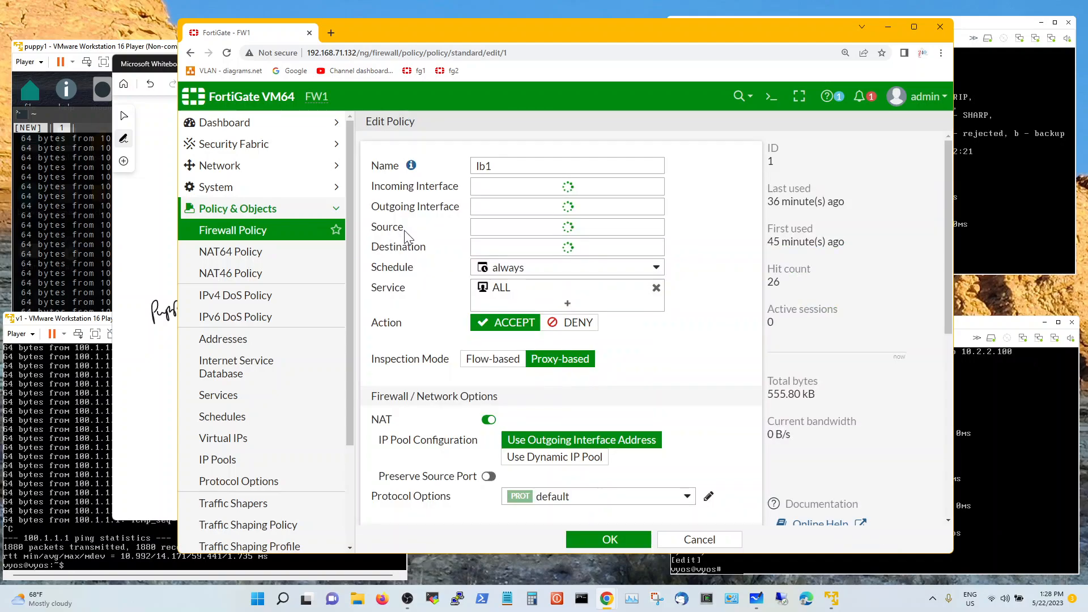
pyautogui.moveTo(526, 190)
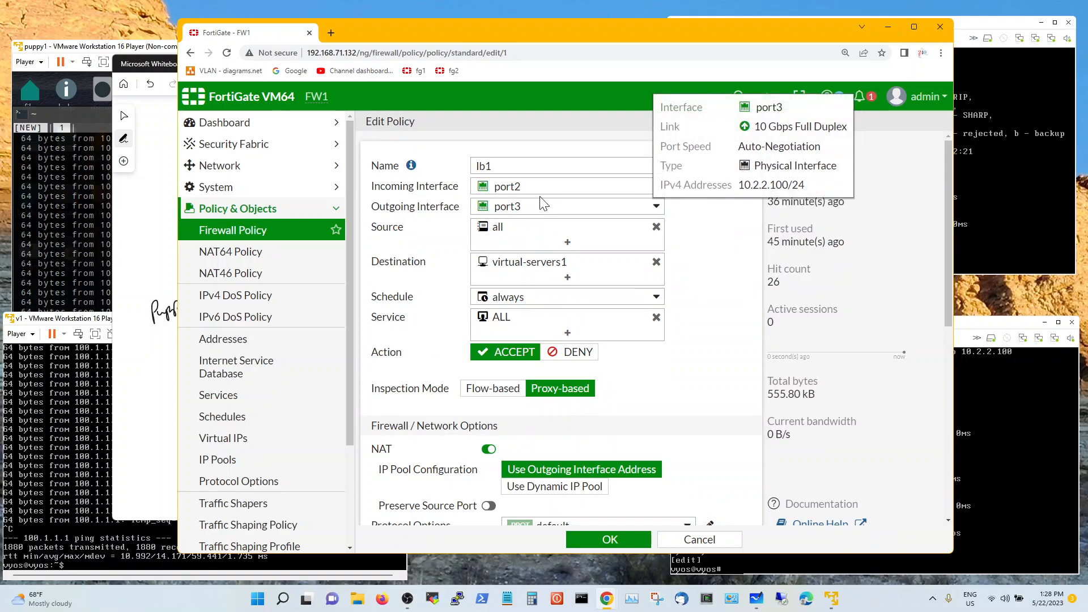
pyautogui.moveTo(510, 238)
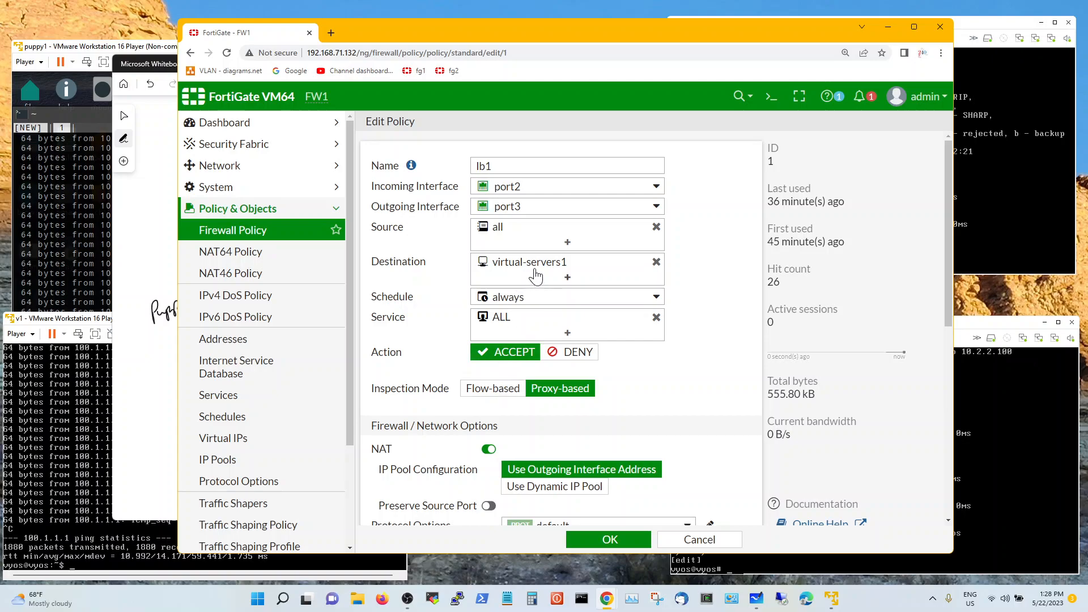
pyautogui.click(495, 389)
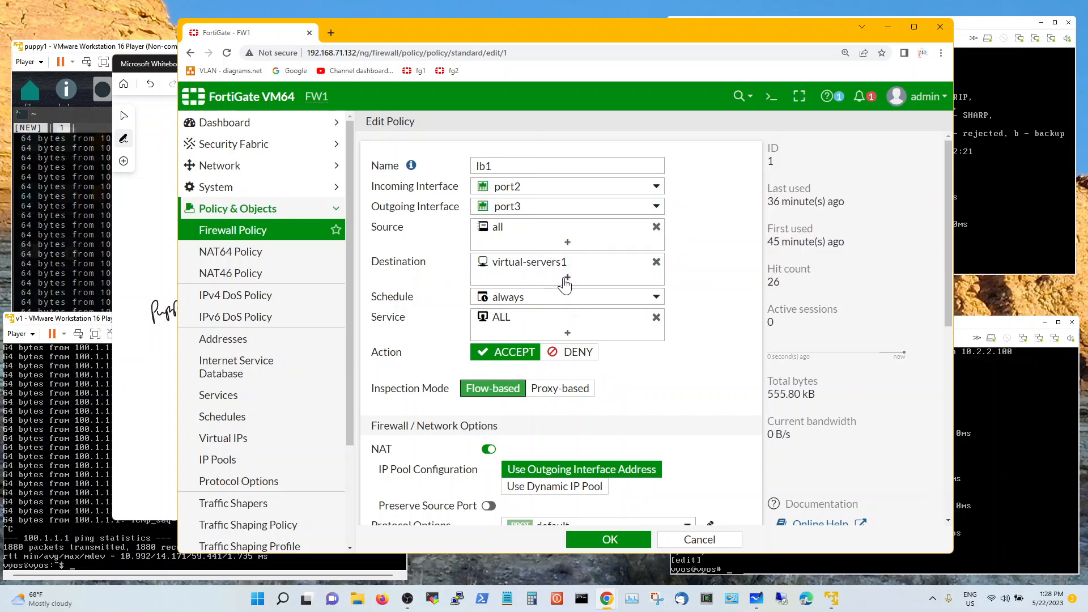
pyautogui.click(566, 277)
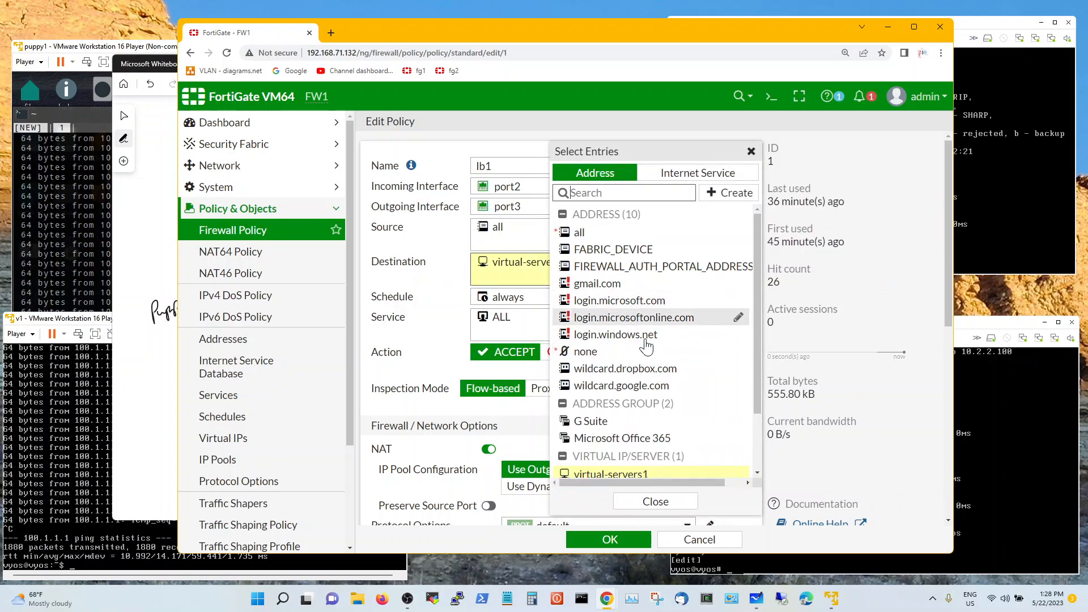
pyautogui.click(757, 474)
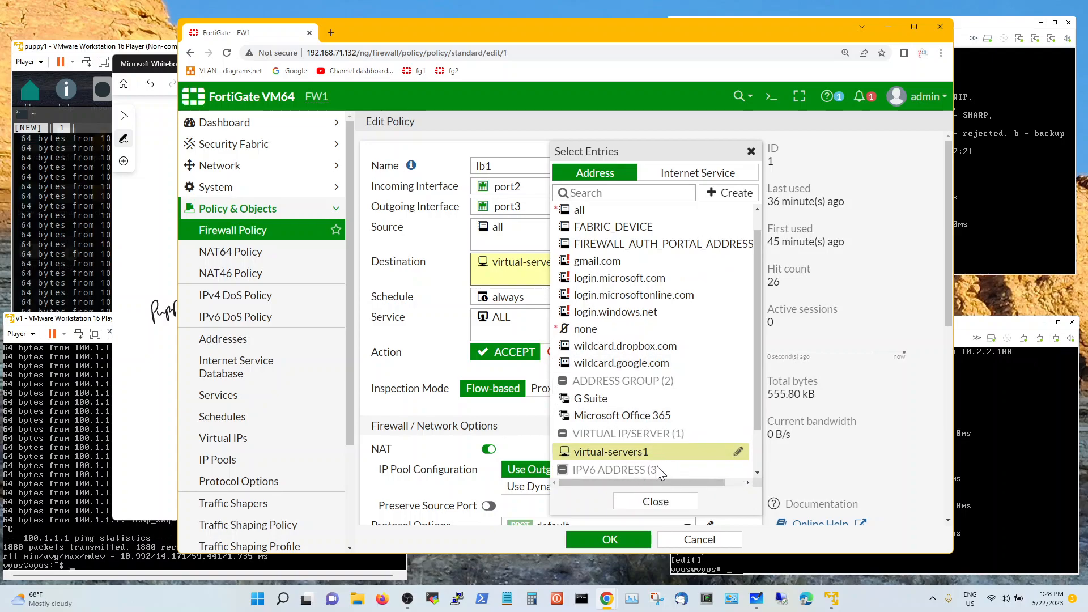
pyautogui.click(686, 502)
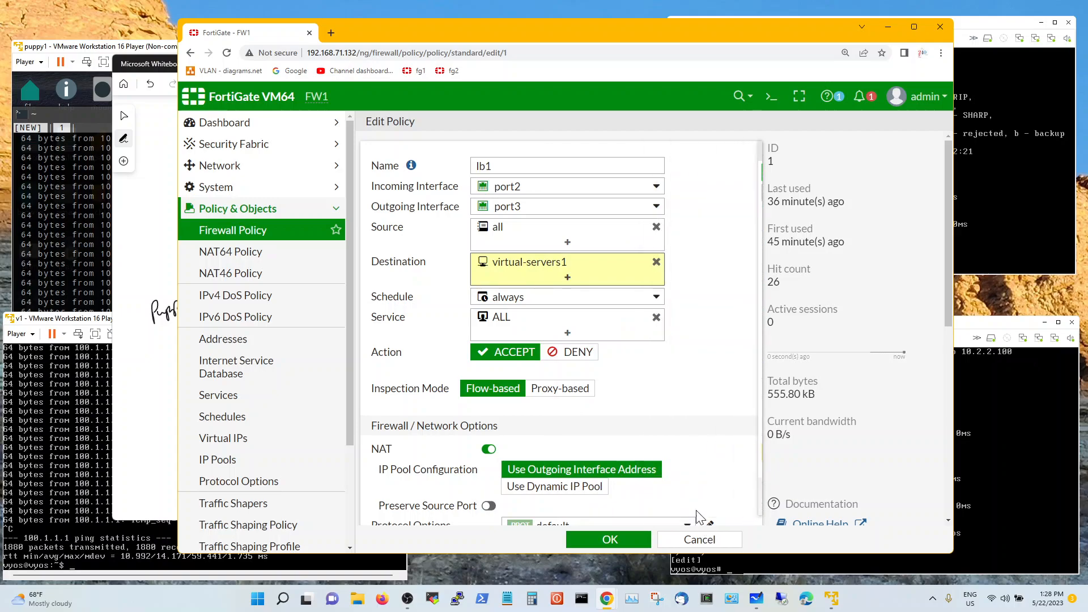
pyautogui.click(700, 541)
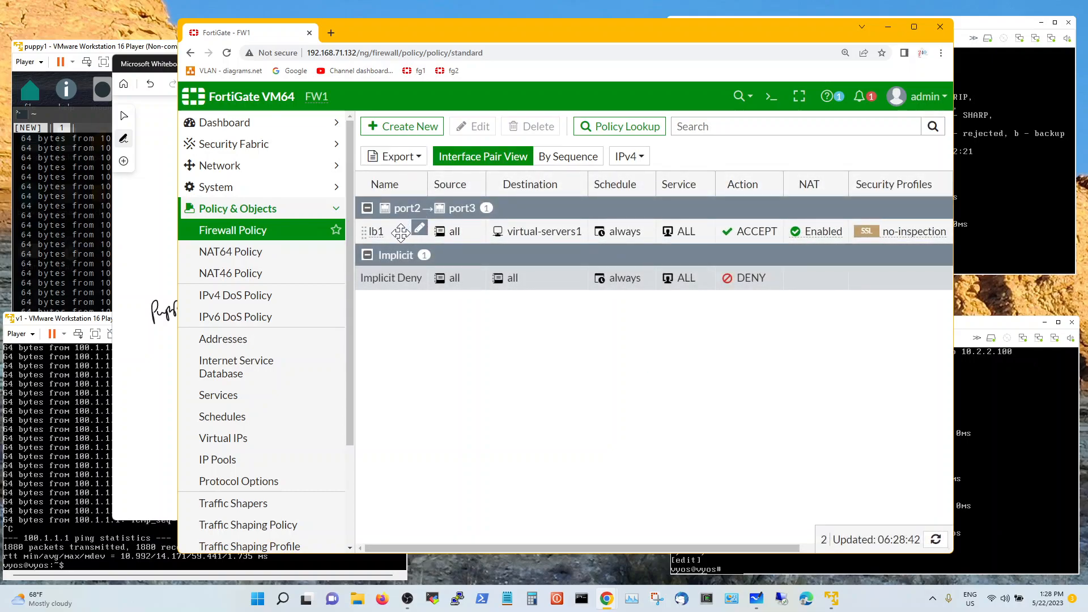
# Step: Delete the firewall policy lb1 and confirm the deletion
pyautogui.click(401, 231)
pyautogui.click(531, 126)
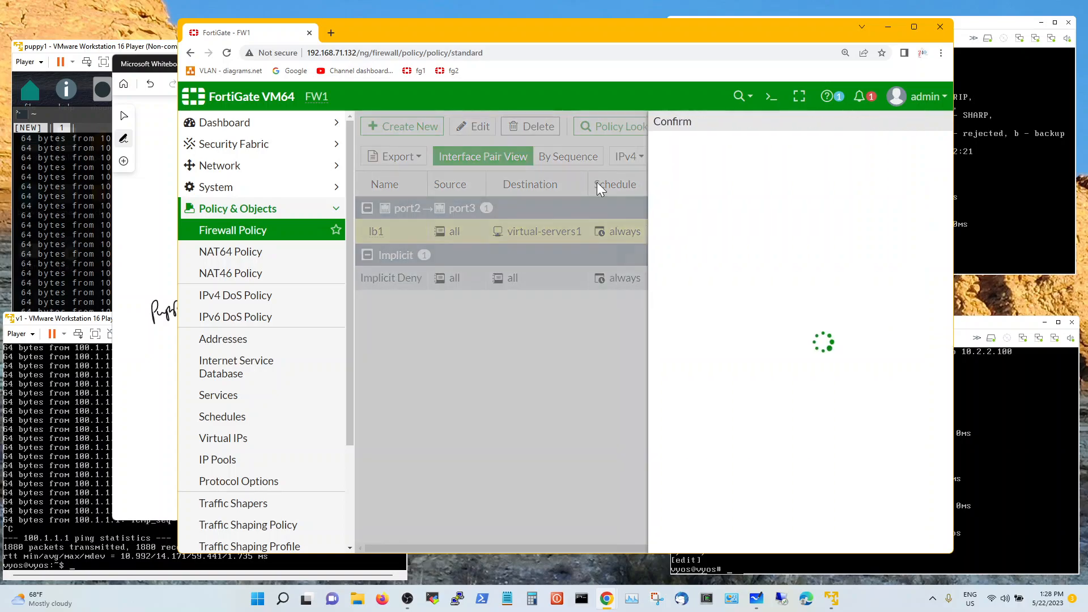
pyautogui.click(731, 202)
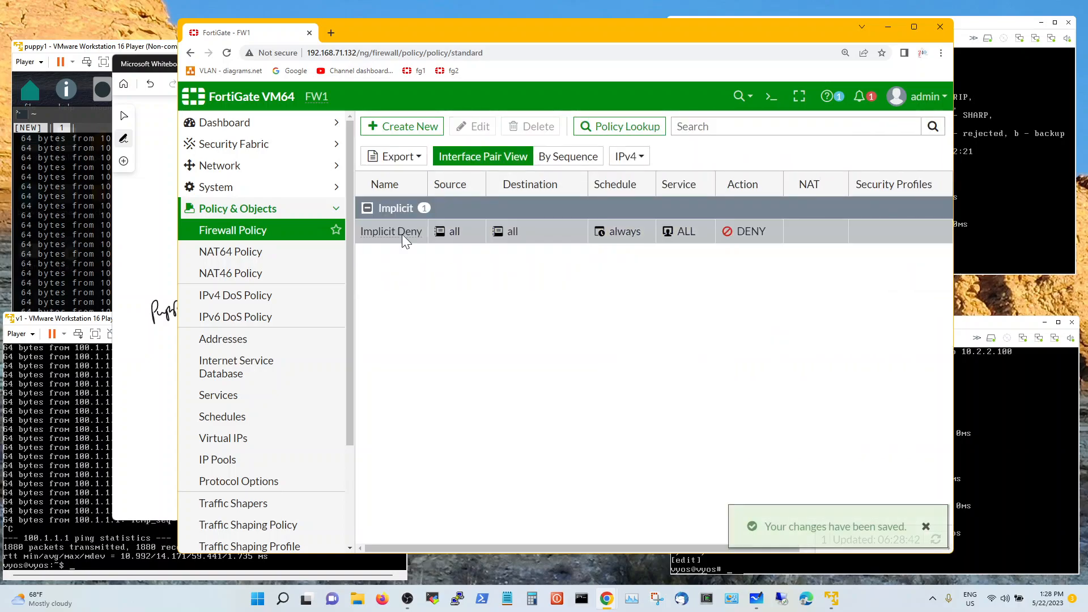
# Step: Start a new firewall policy named lb1 with port2 as the incoming interface and port3 as the outgoing interface
pyautogui.click(400, 131)
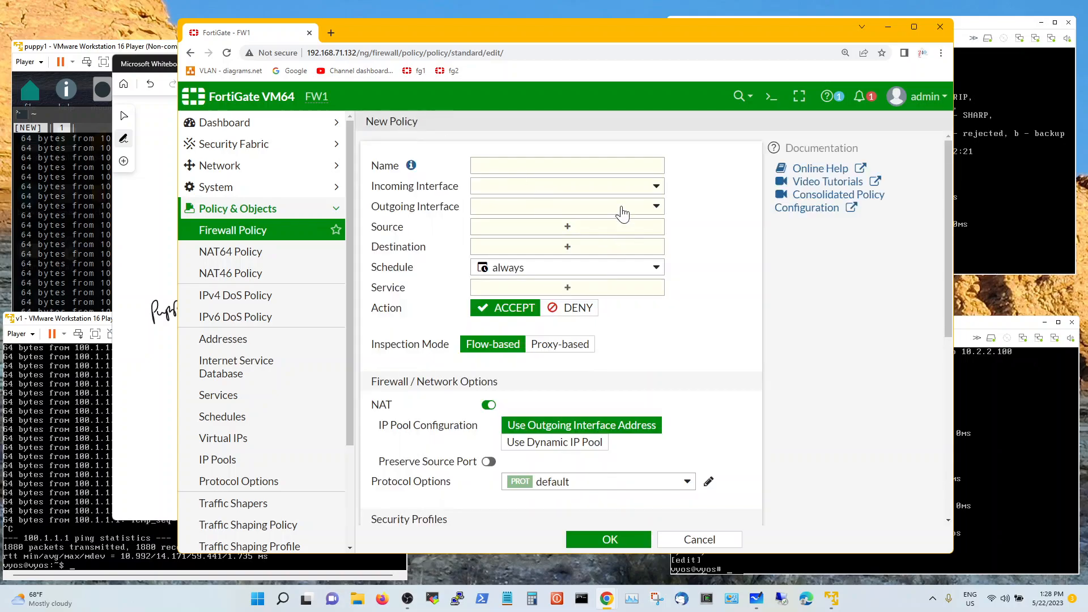
pyautogui.click(627, 164)
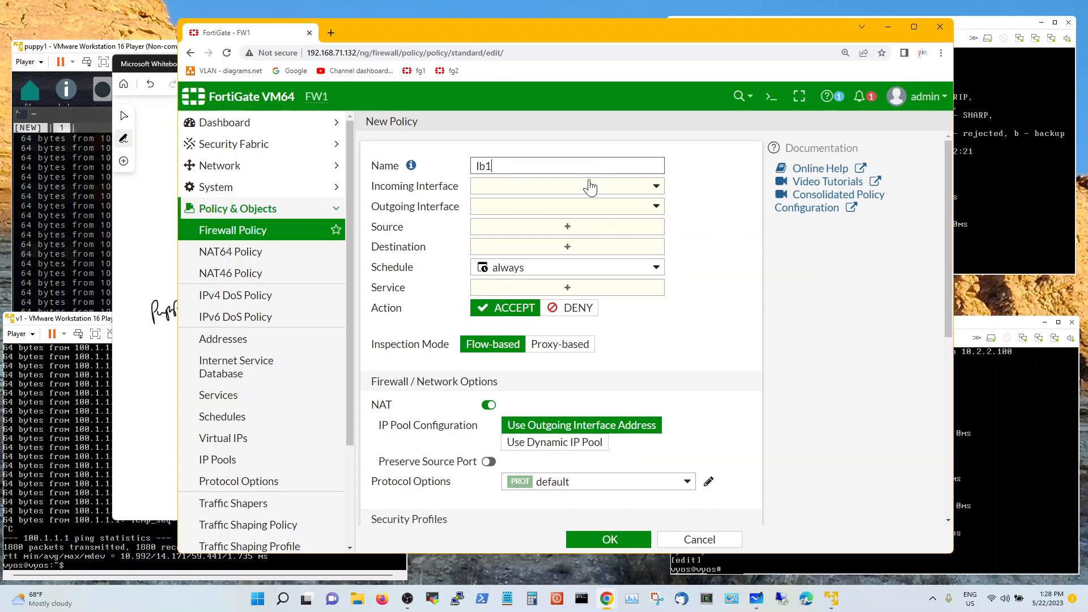
pyautogui.click(580, 193)
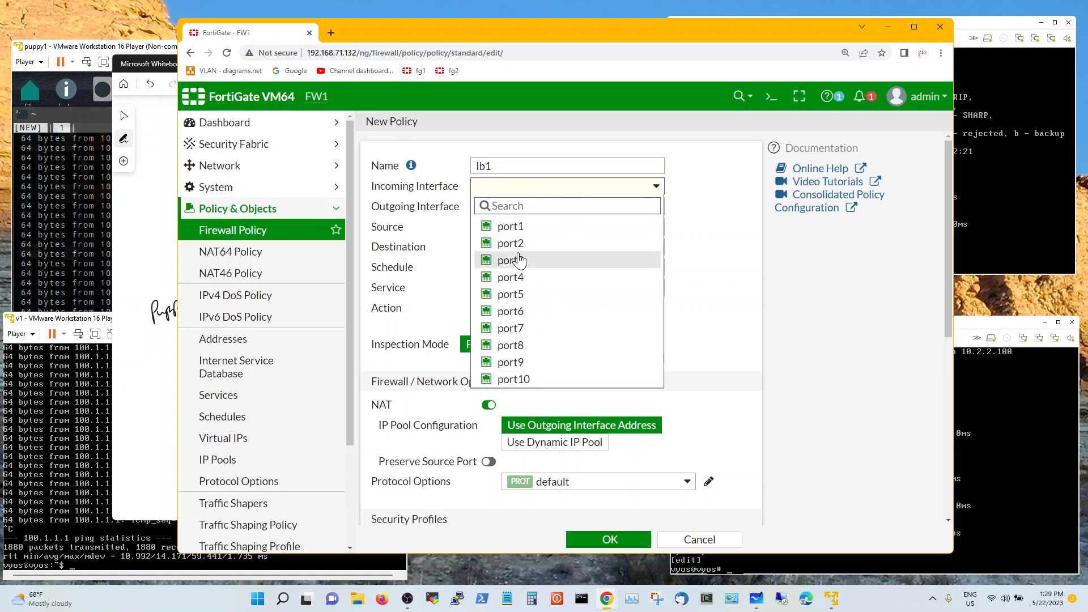
pyautogui.click(522, 243)
pyautogui.click(522, 215)
pyautogui.click(522, 286)
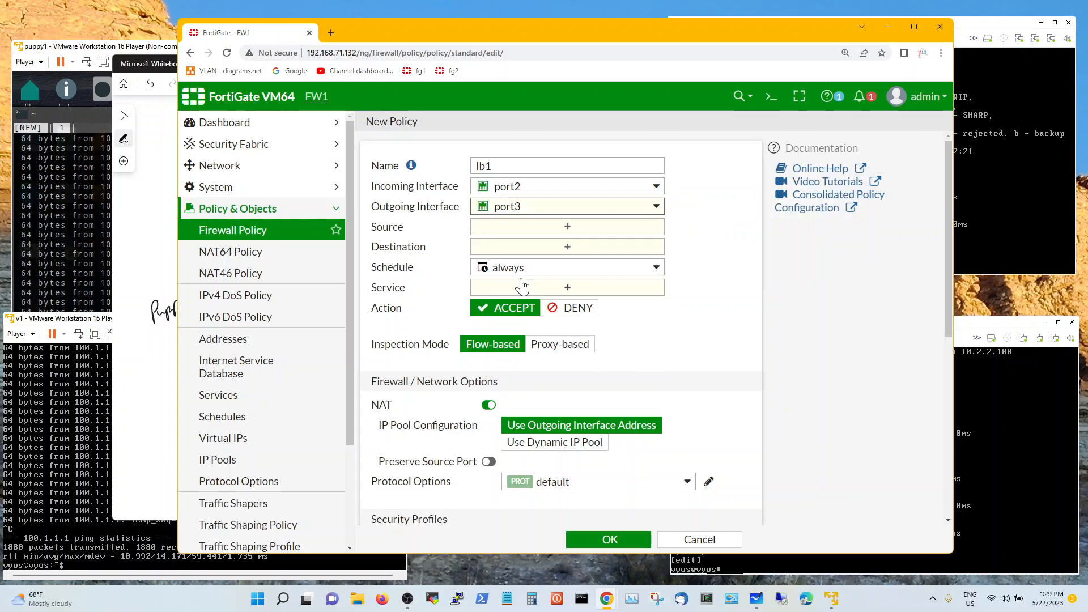
# Step: Set the new policy's source to all and its inspection mode to Proxy-based
pyautogui.click(535, 232)
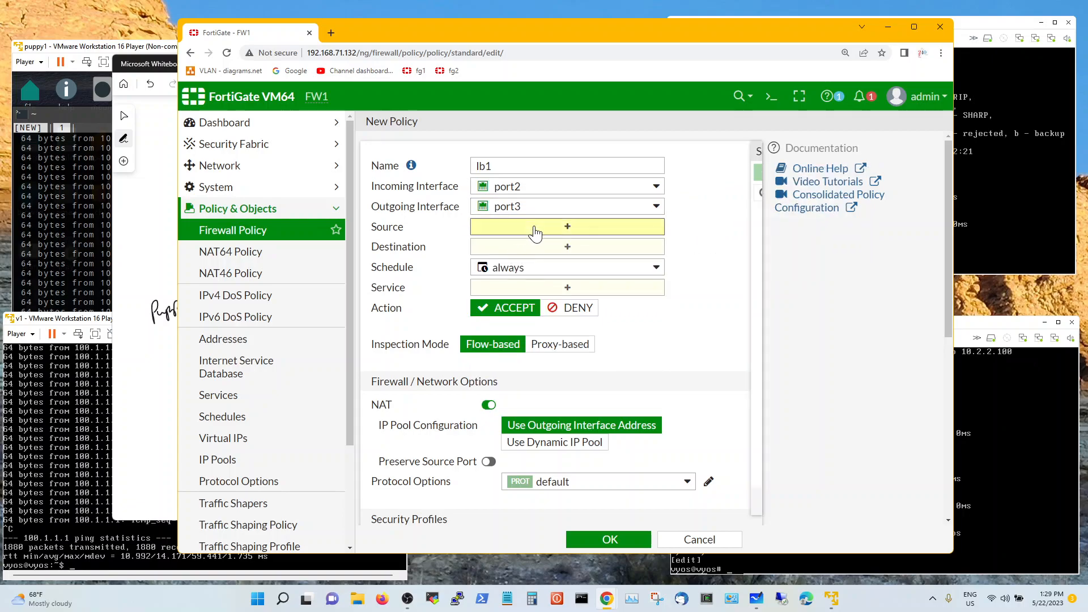
pyautogui.click(698, 231)
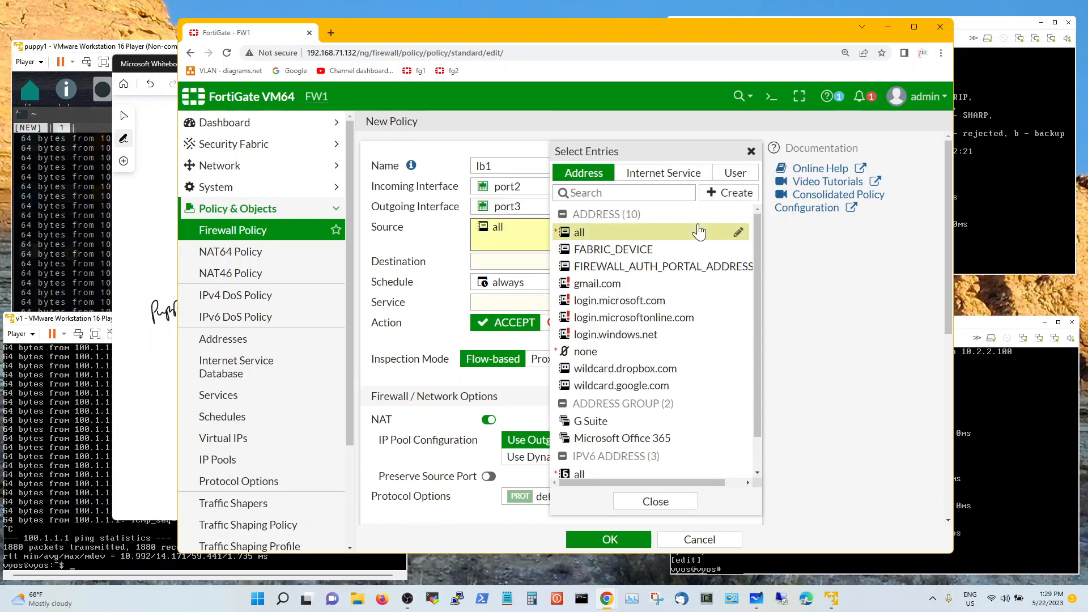
pyautogui.click(477, 264)
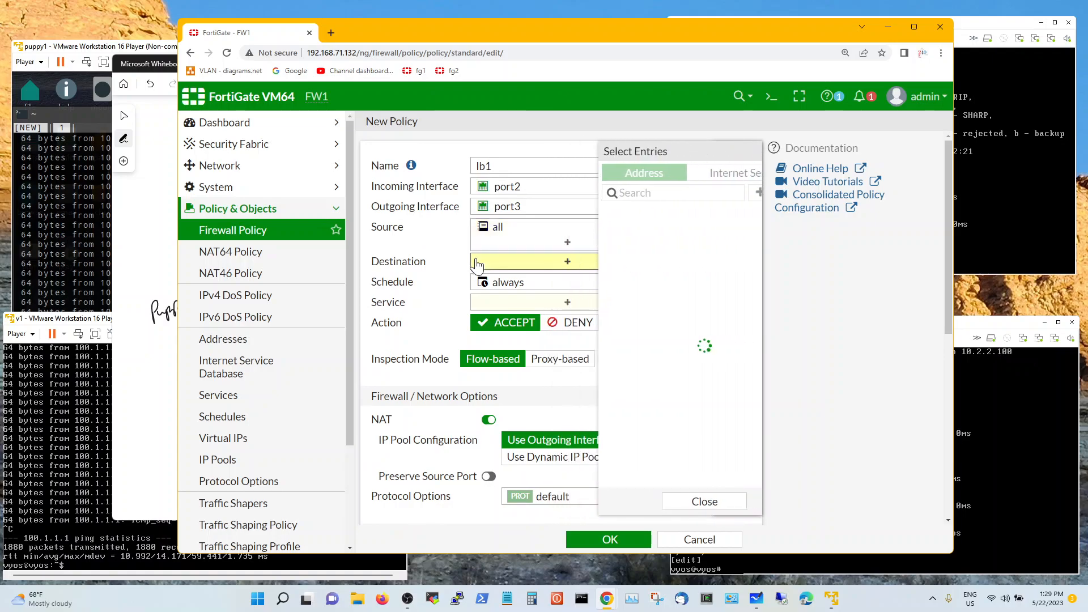
pyautogui.scroll(-1, 640, 313)
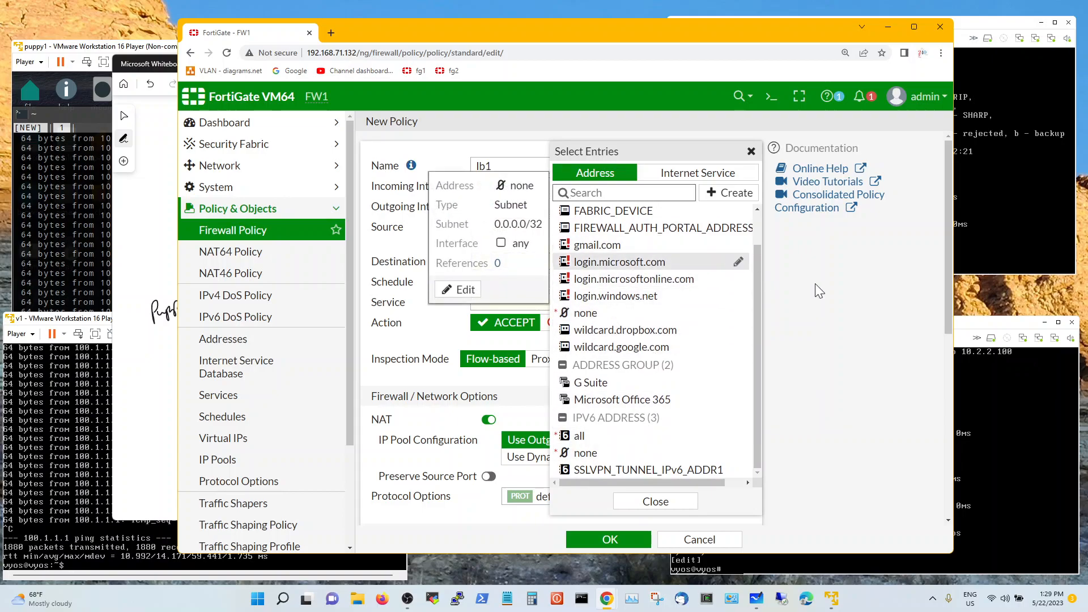
pyautogui.click(823, 303)
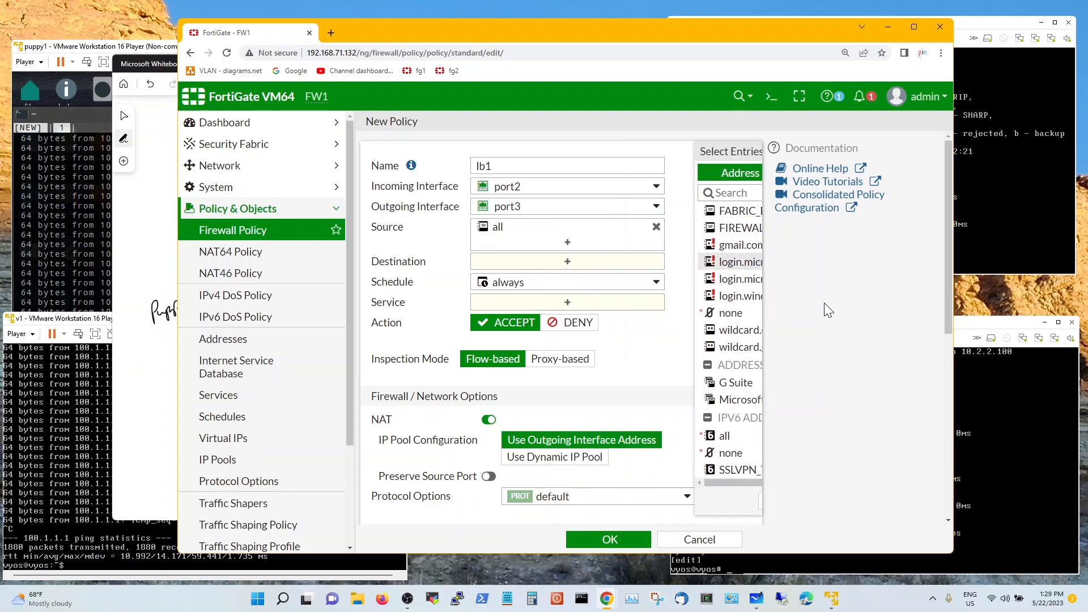
pyautogui.click(560, 366)
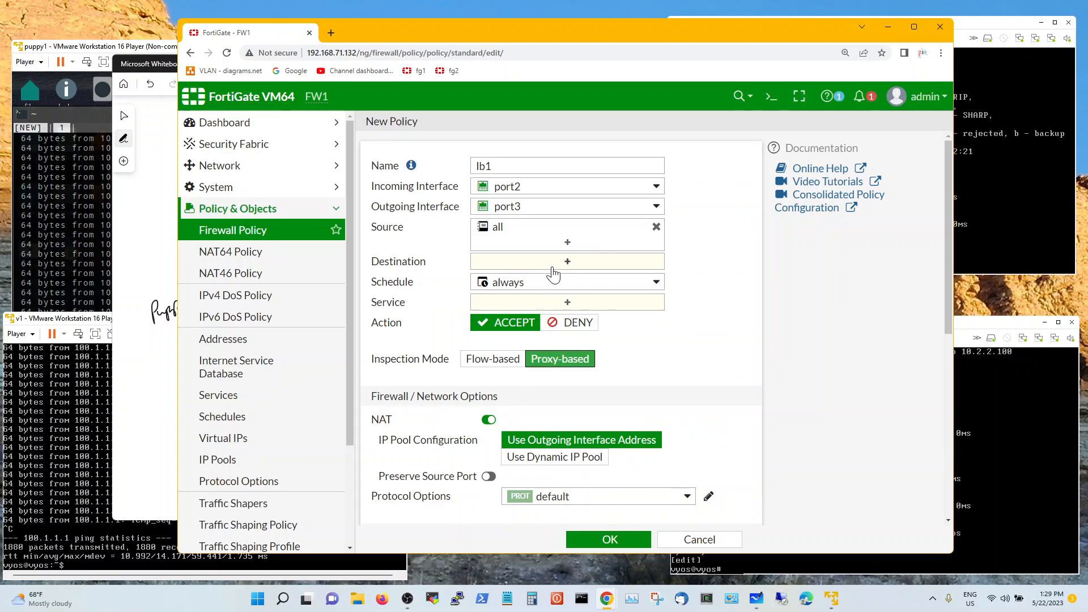
# Step: Set the policy's destination to the virtual server virtual-servers1
pyautogui.click(566, 262)
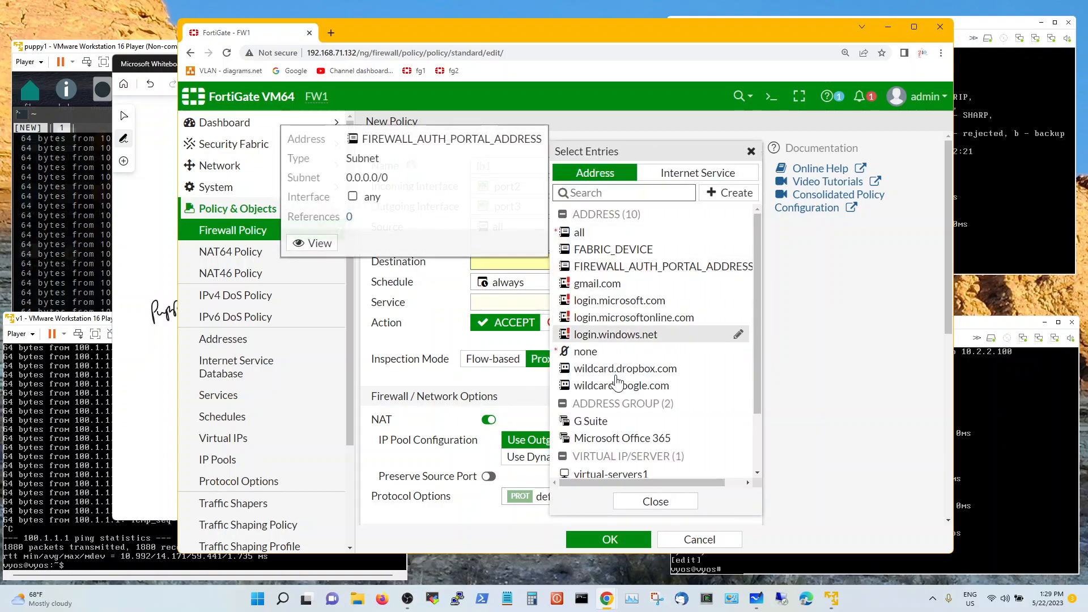
pyautogui.scroll(-2, 623, 391)
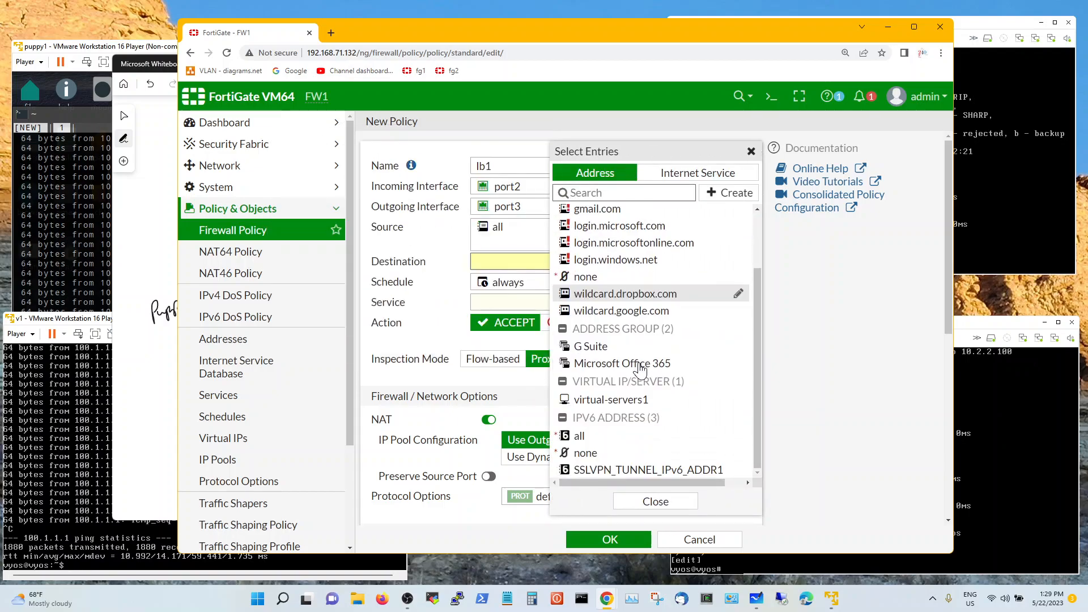
pyautogui.click(643, 407)
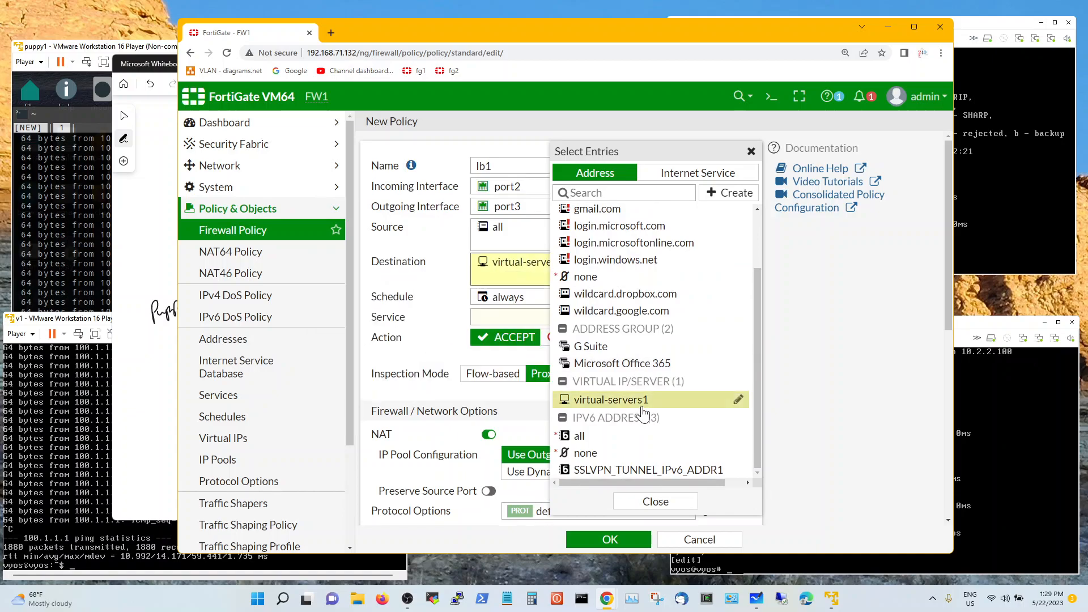
pyautogui.click(666, 510)
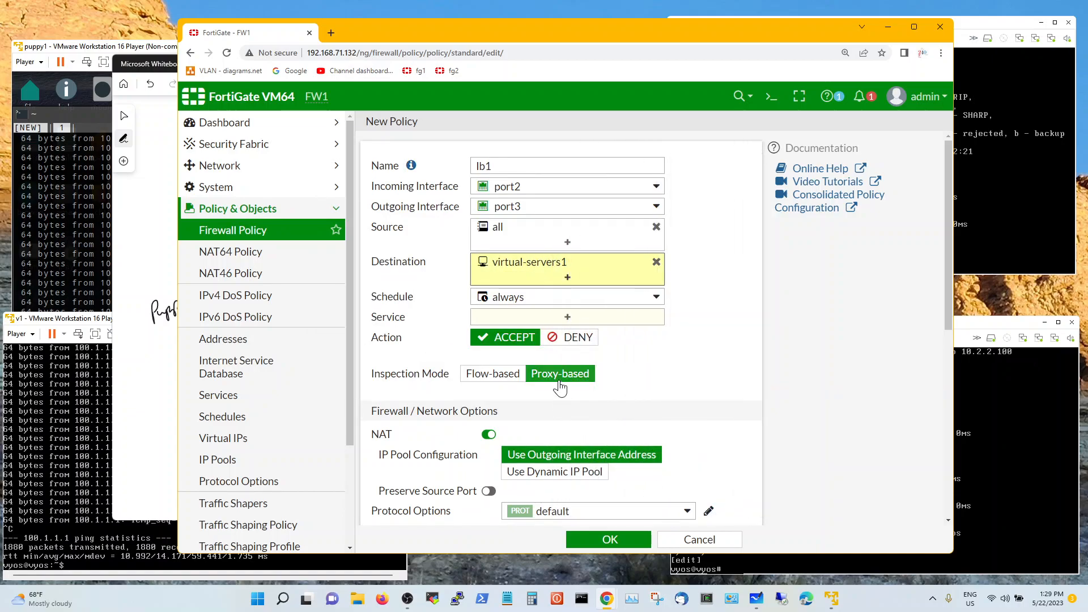
# Step: Set the policy's service to ALL, keep the remaining options as they are and save the policy
pyautogui.click(569, 318)
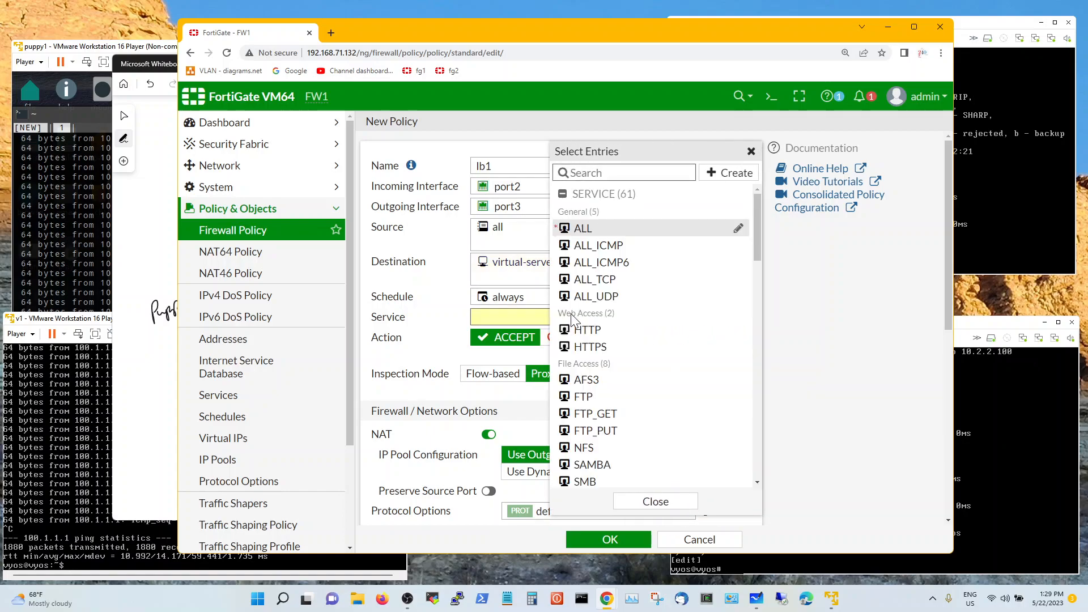
pyautogui.click(606, 233)
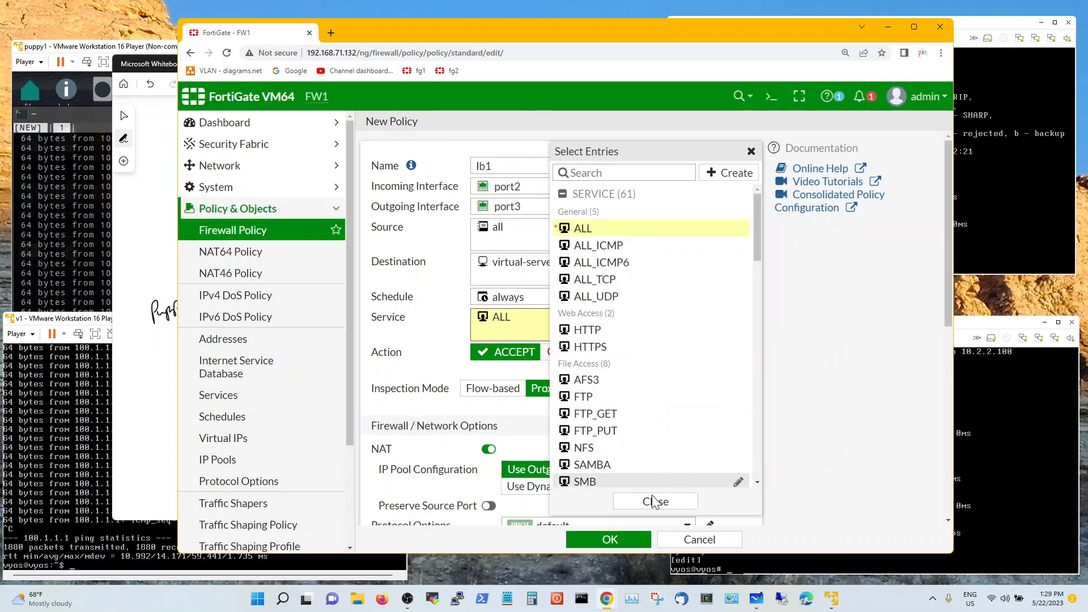
pyautogui.click(654, 502)
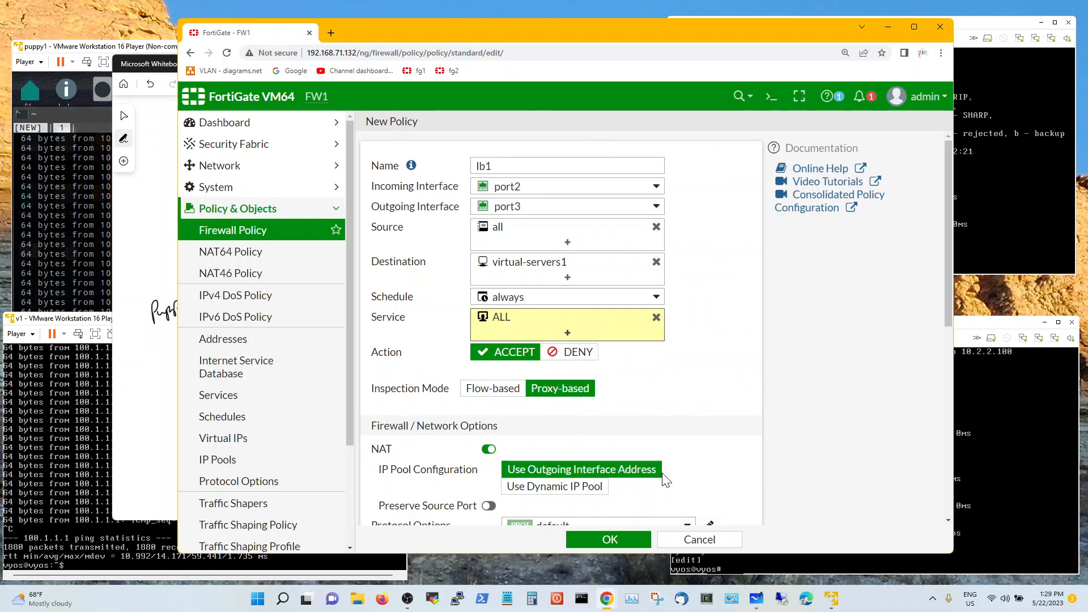
pyautogui.scroll(-4, 686, 453)
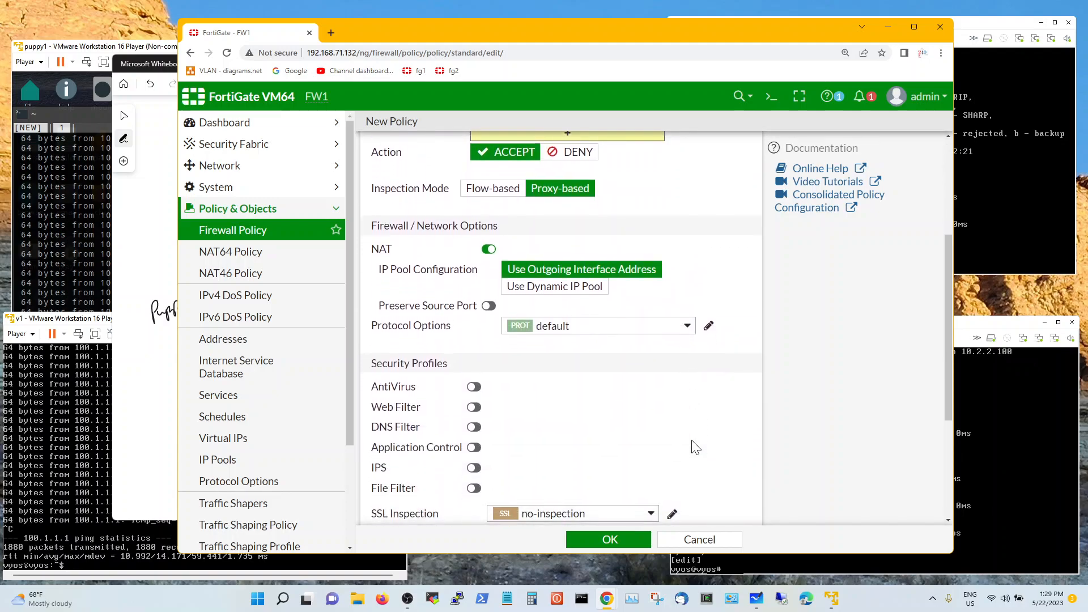
pyautogui.click(639, 529)
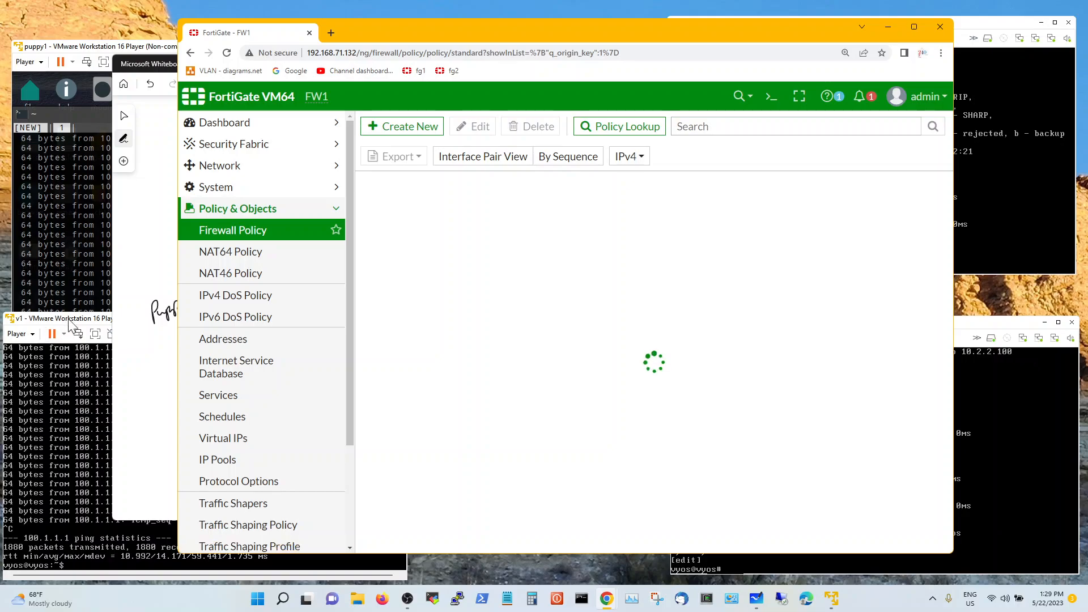
# Step: Switch to the v1 virtual machine and rerun the ping to 100.1.1.1
pyautogui.click(71, 417)
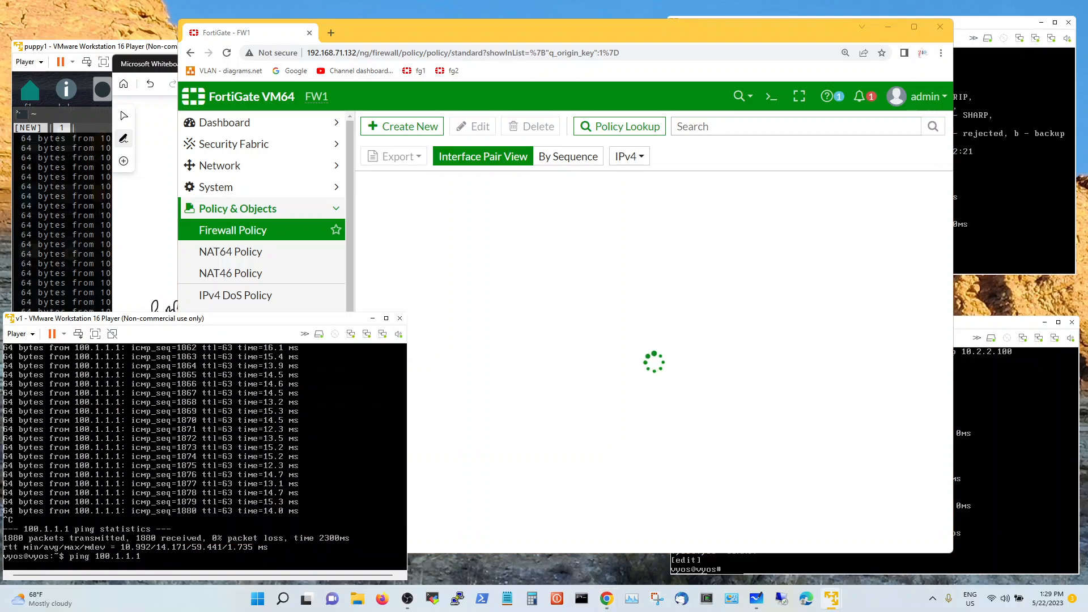
pyautogui.press('Up')
pyautogui.press('Return')
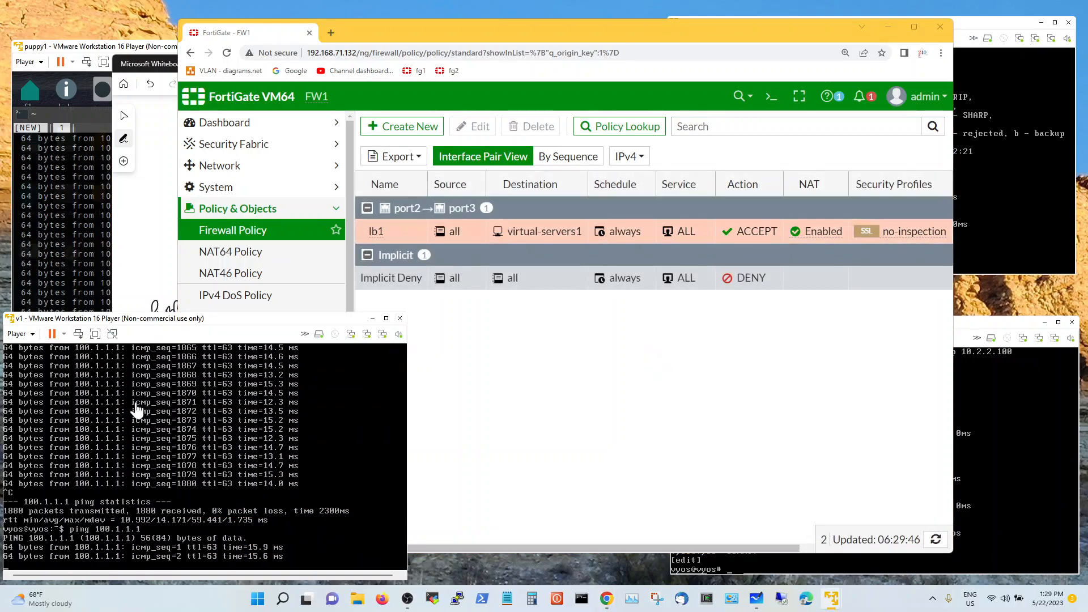
# Step: Switch to the puppy1 virtual machine and ping 100.1.1.1, stopping the first run and starting it again
pyautogui.click(84, 218)
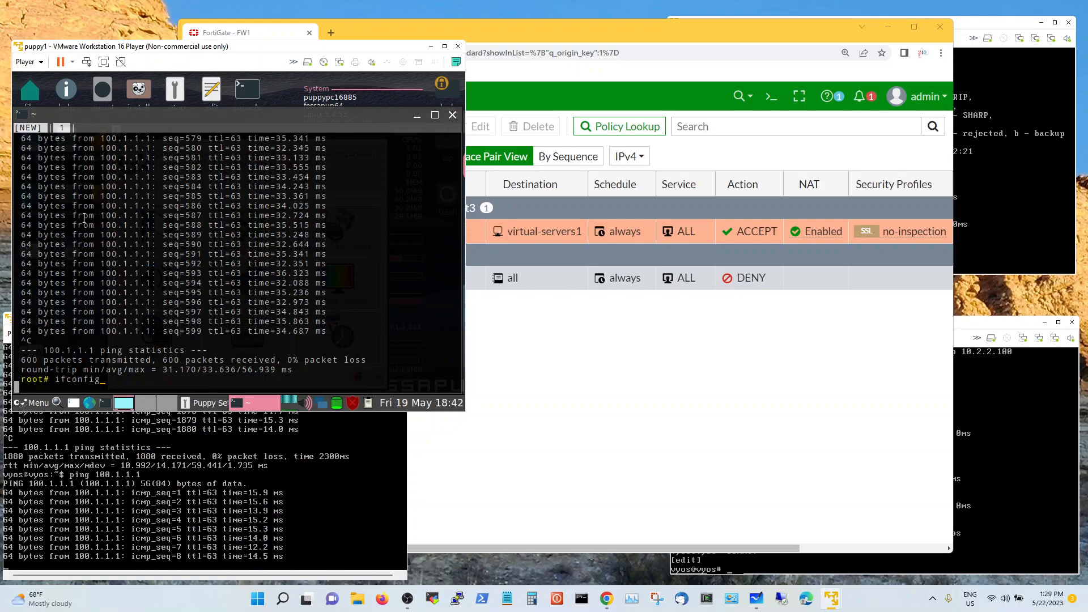
pyautogui.press('Down')
pyautogui.press('Return')
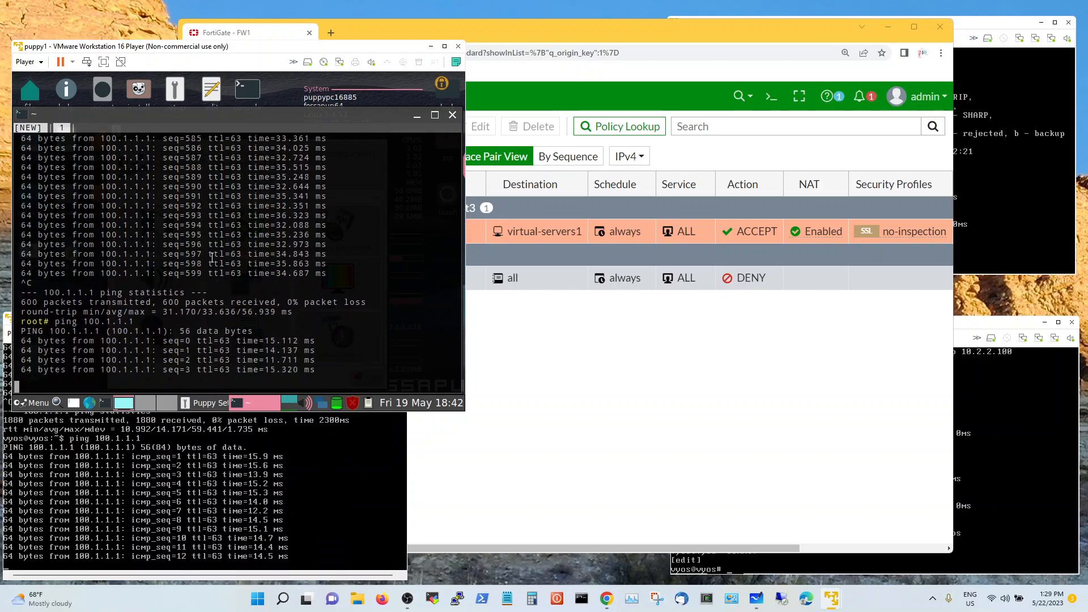
pyautogui.hotkey('ctrl', 'c')
pyautogui.press('Up')
pyautogui.press('Return')
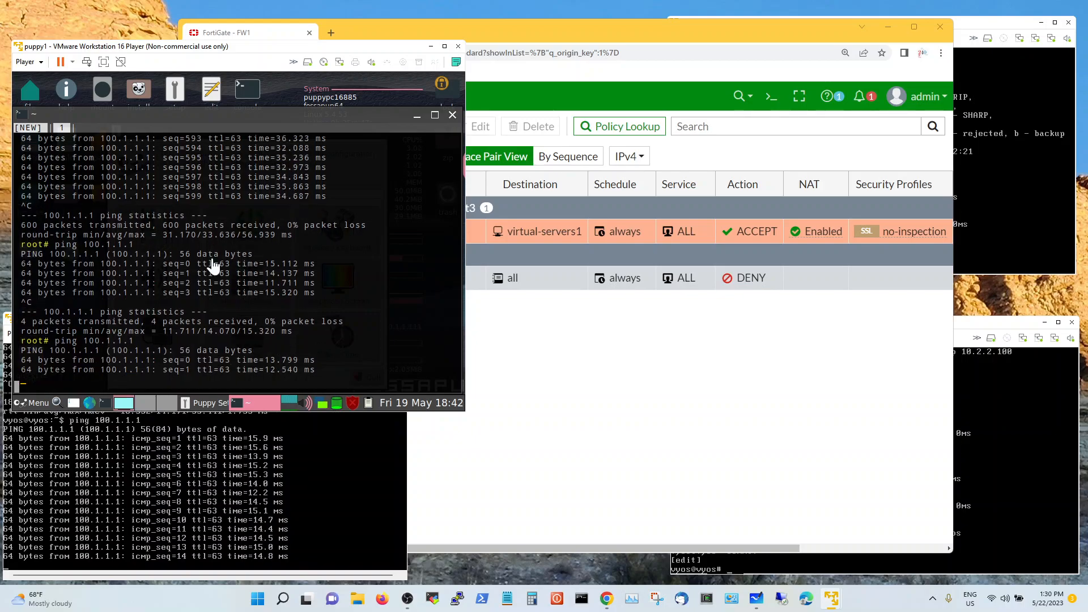
# Step: Return to the FortiGate page, set the load balancing method of virtual-servers1 to Round Robin and save the virtual server
pyautogui.click(614, 400)
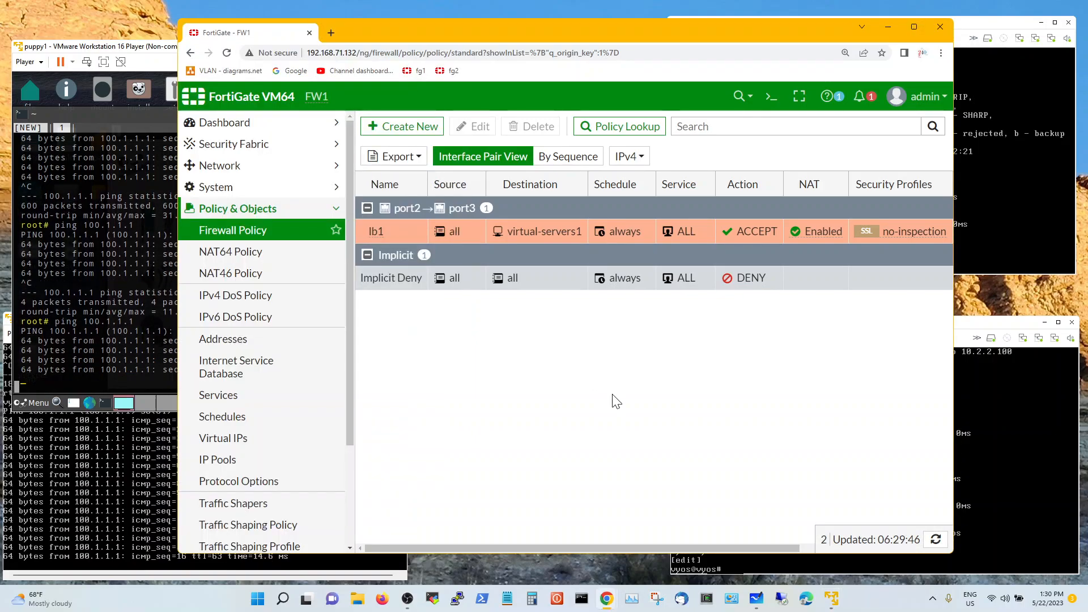
pyautogui.moveTo(577, 32); pyautogui.dragTo(657, 20)
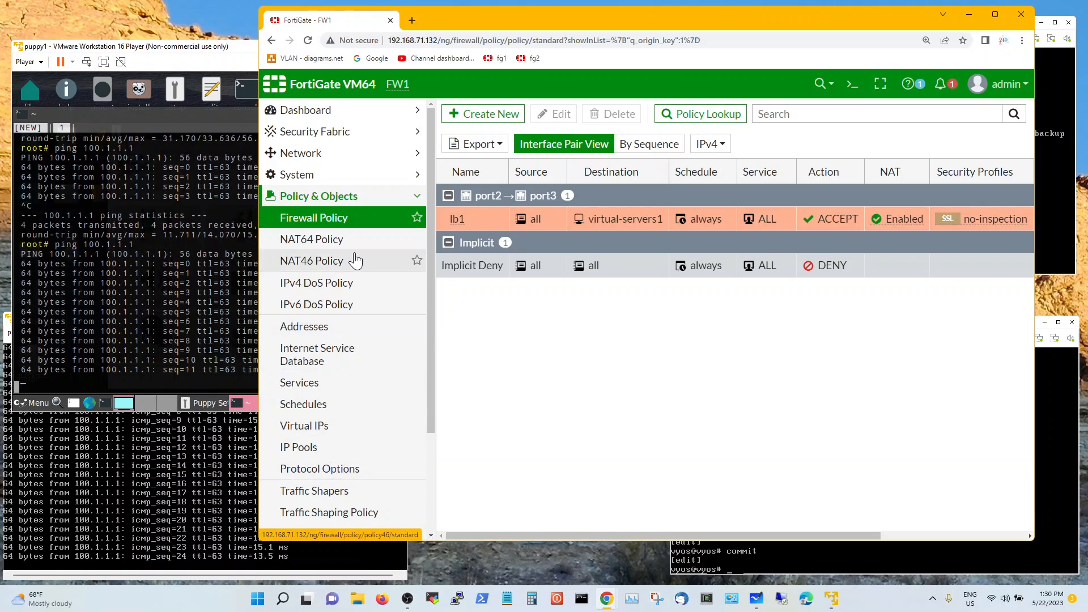
pyautogui.scroll(-2, 347, 383)
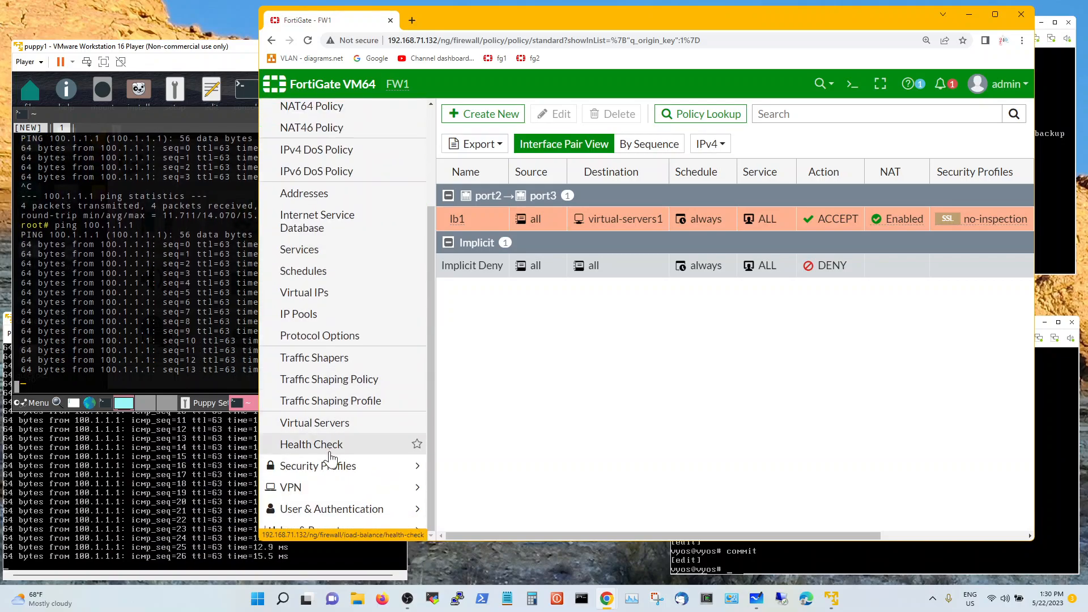
pyautogui.click(347, 429)
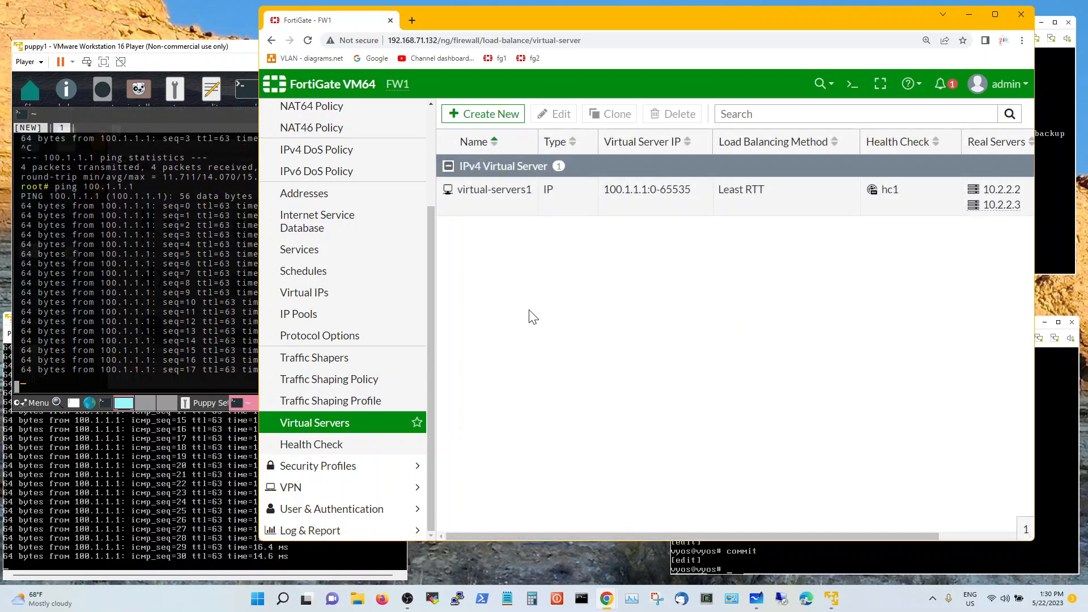
pyautogui.moveTo(455, 22); pyautogui.dragTo(504, 32)
pyautogui.doubleClick(561, 221)
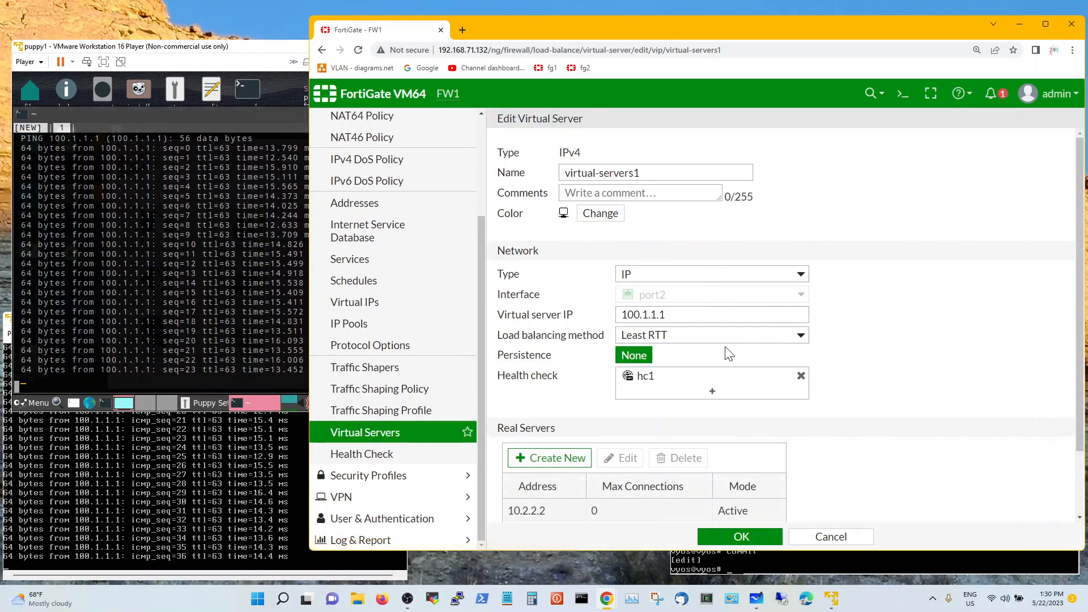
pyautogui.click(694, 340)
pyautogui.click(694, 367)
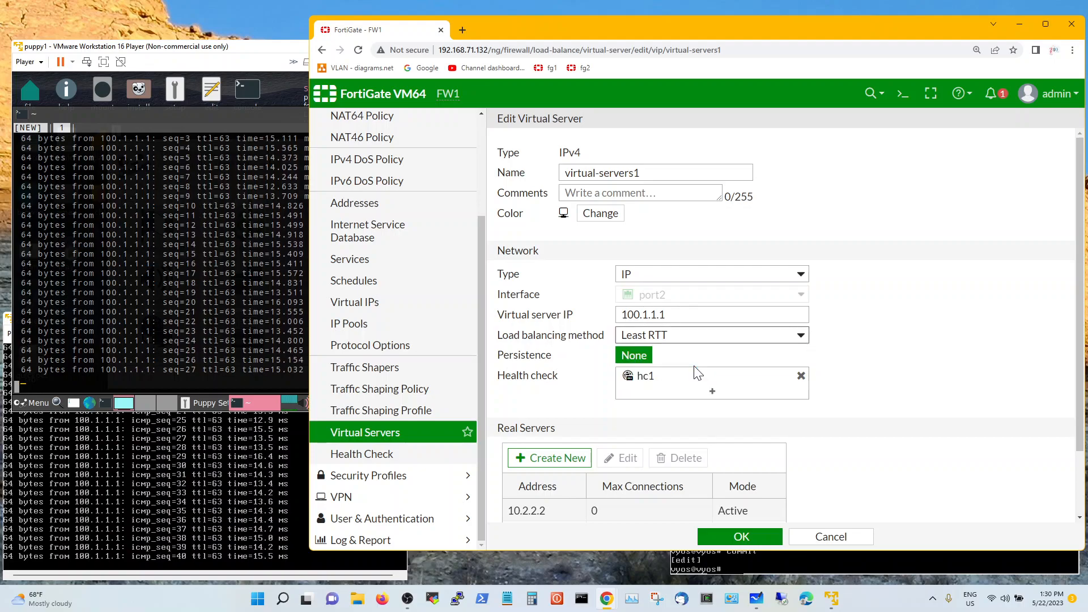
pyautogui.click(762, 537)
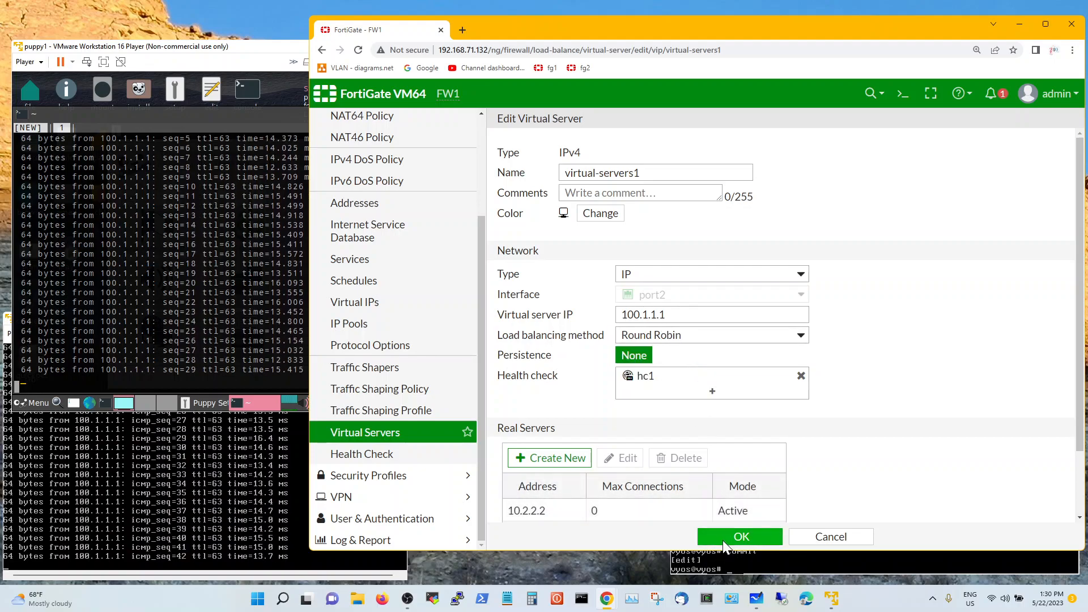
# Step: Stop the running ping on puppy1 and ping 100.1.1.1 again
pyautogui.click(248, 292)
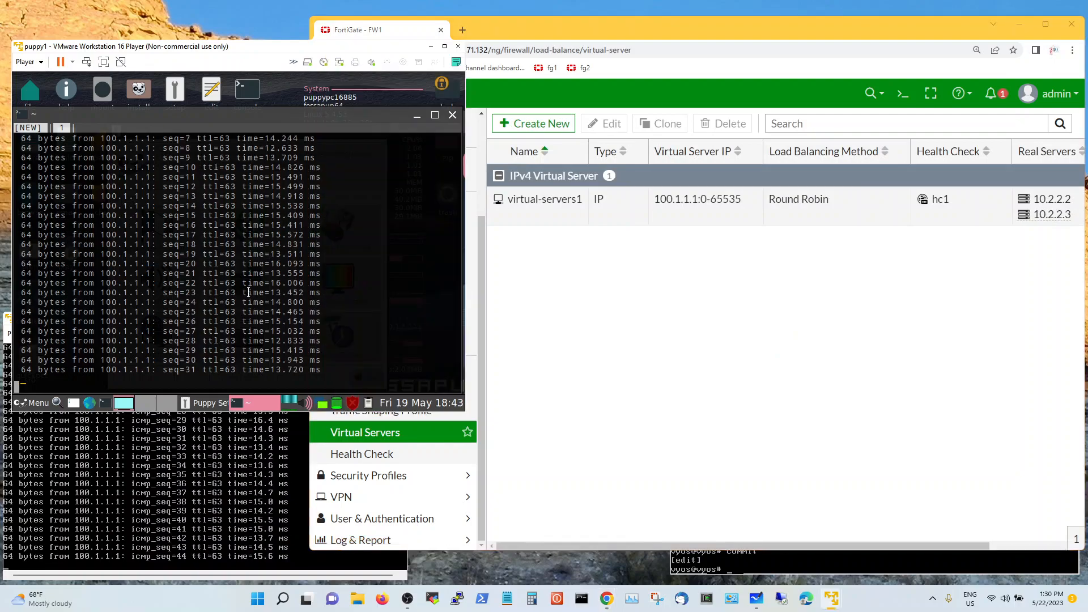
pyautogui.hotkey('ctrl', 'c')
pyautogui.press('Return')
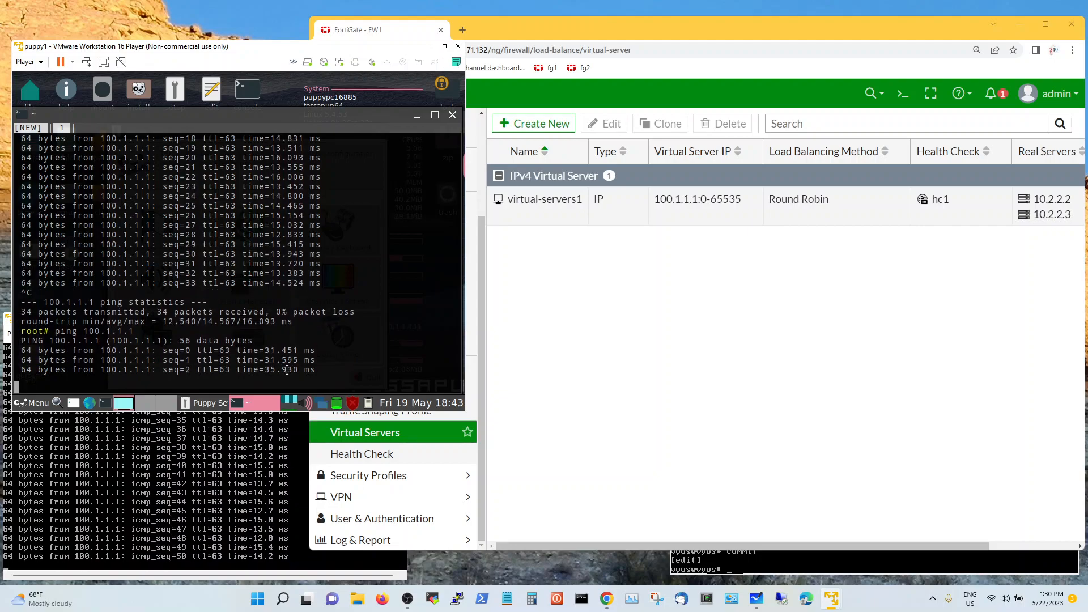
# Step: Check FortiGate's Virtual IPs and Virtual Servers lists, and bring up the topology diagram in Microsoft Whiteboard
pyautogui.click(607, 260)
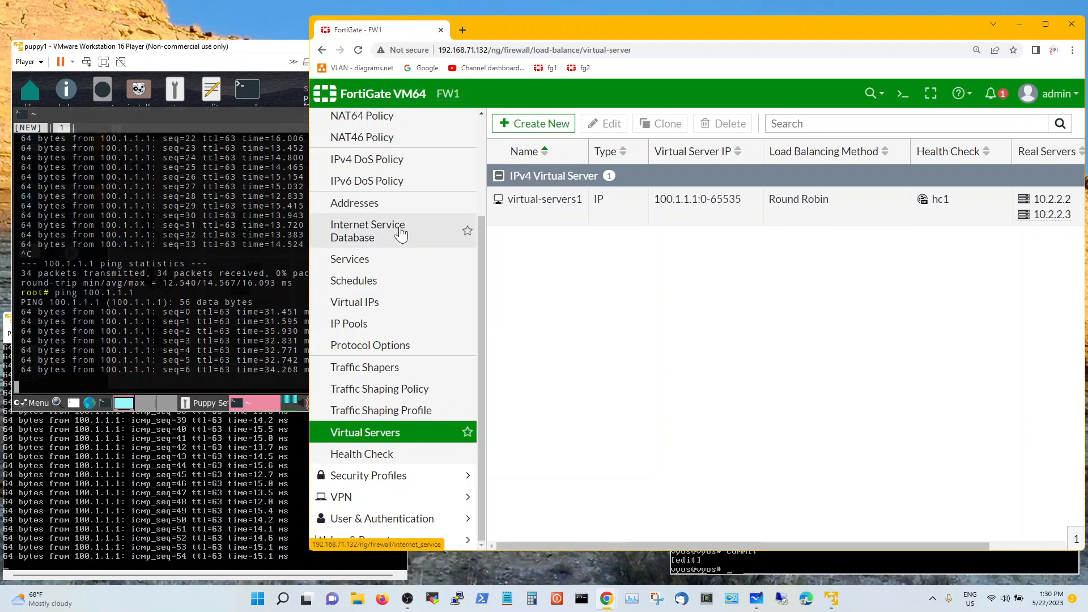
pyautogui.click(390, 302)
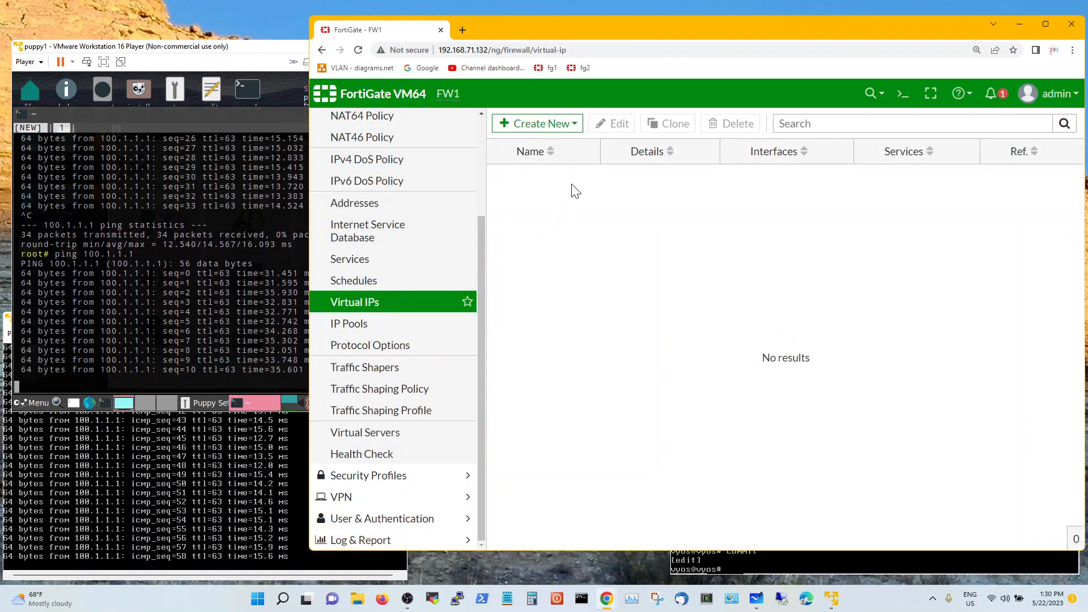
pyautogui.click(390, 439)
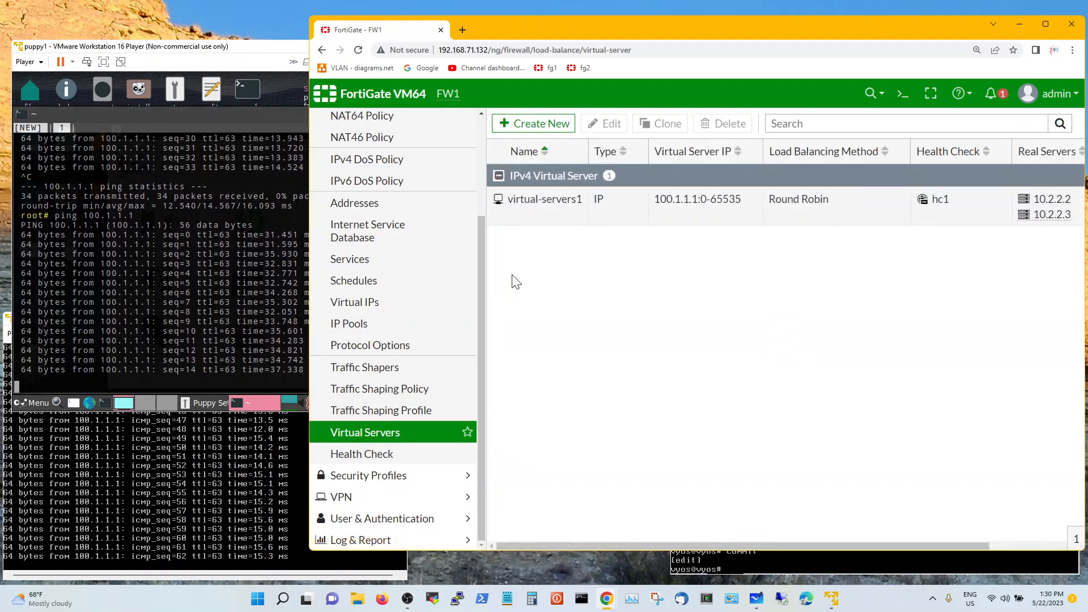
pyautogui.click(755, 601)
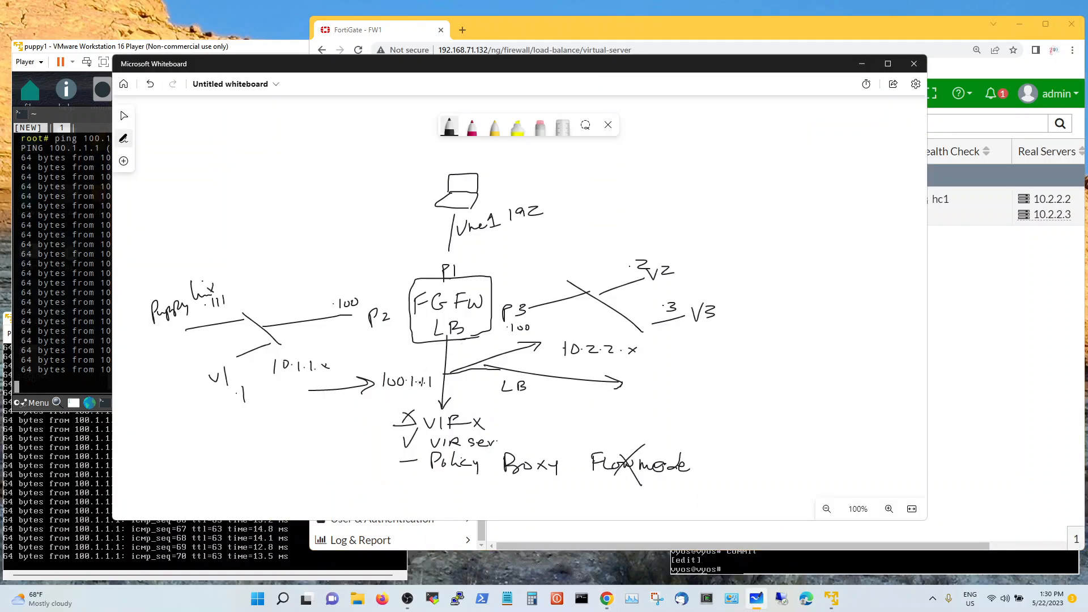